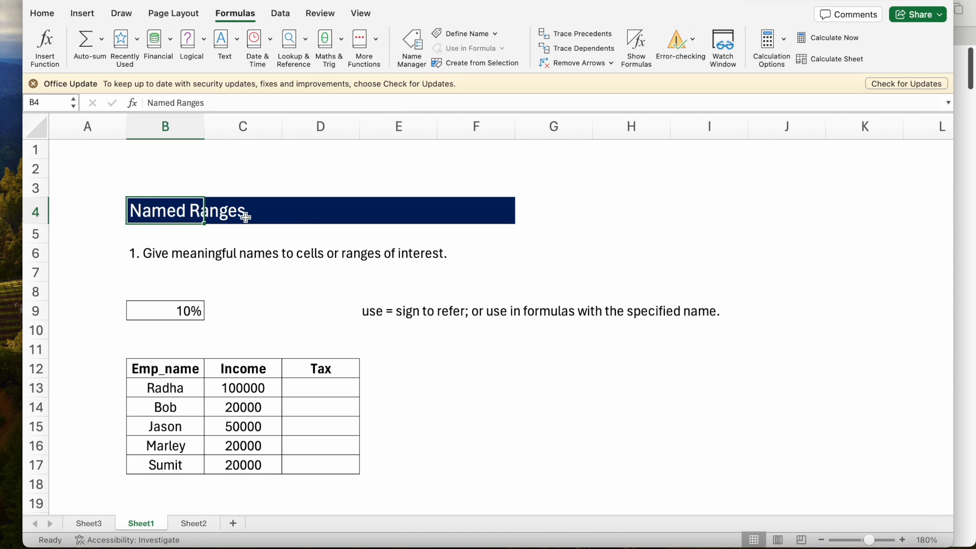
Assign the name tax_rate to cell B9, which holds the 10% rate
left_click(153, 252)
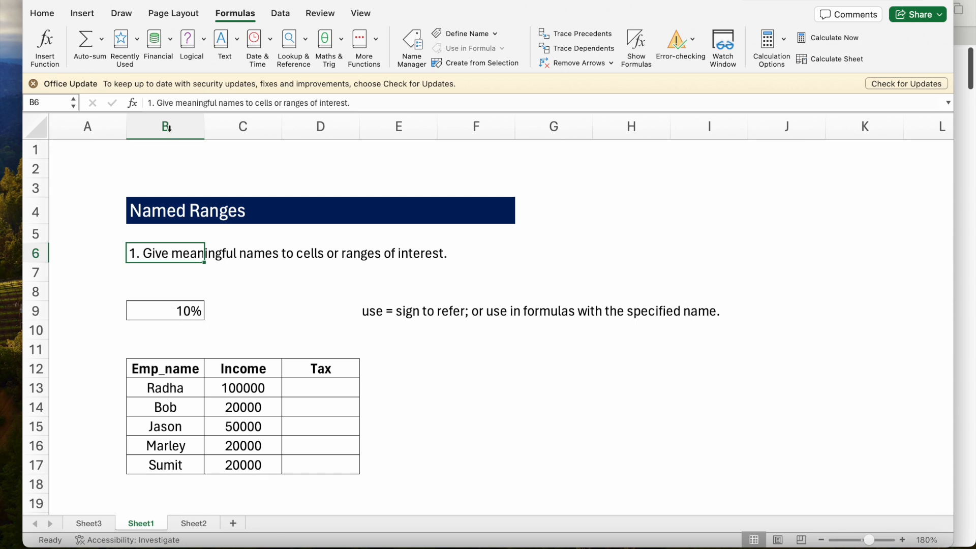
left_click(160, 311)
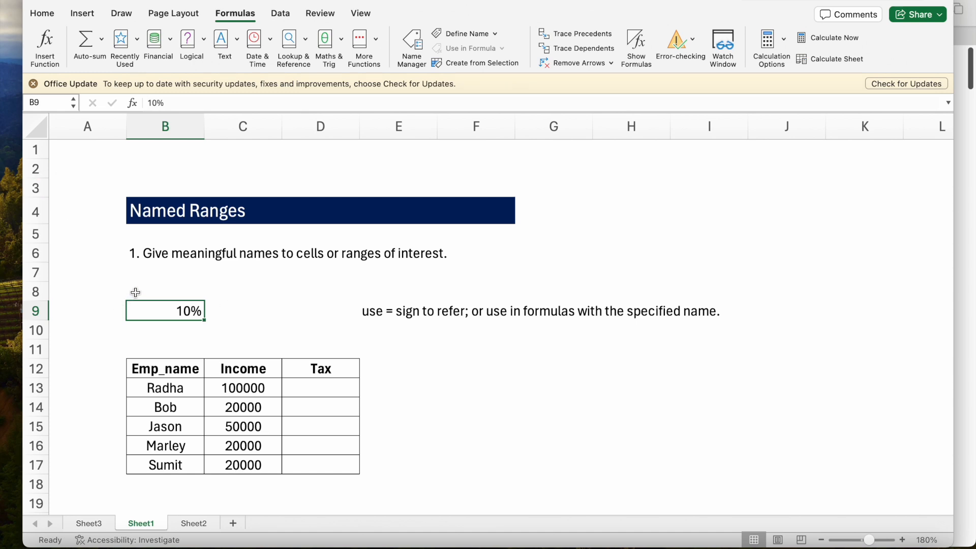
left_click(250, 322)
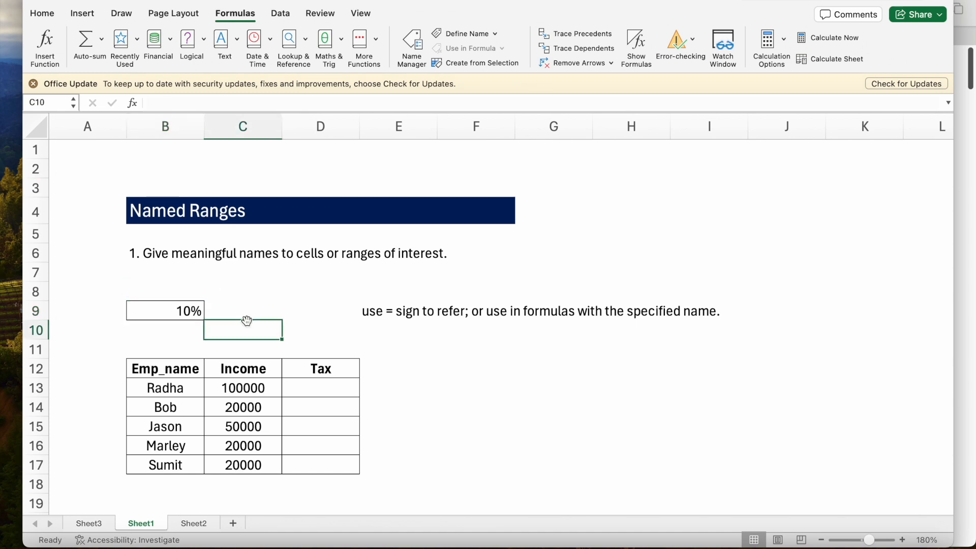
left_click(162, 311)
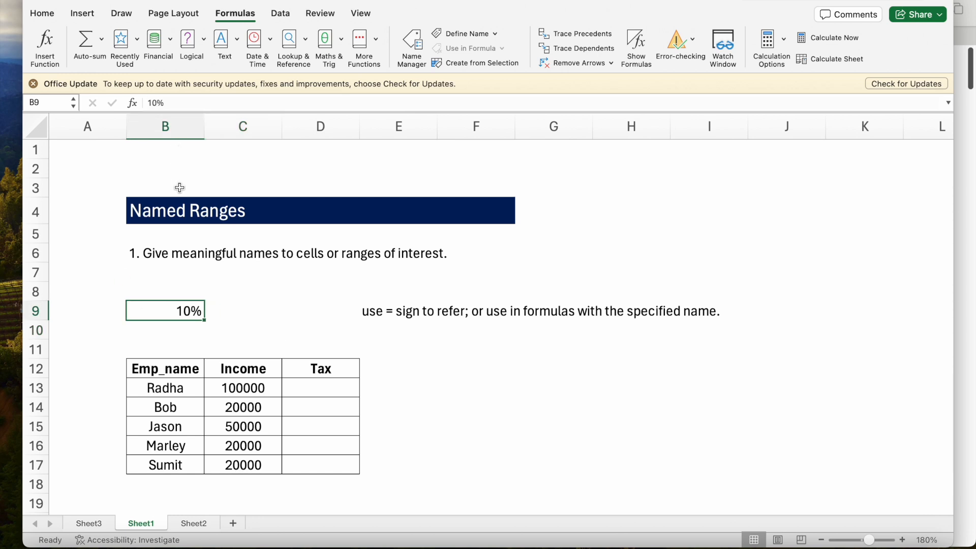
left_click(47, 103)
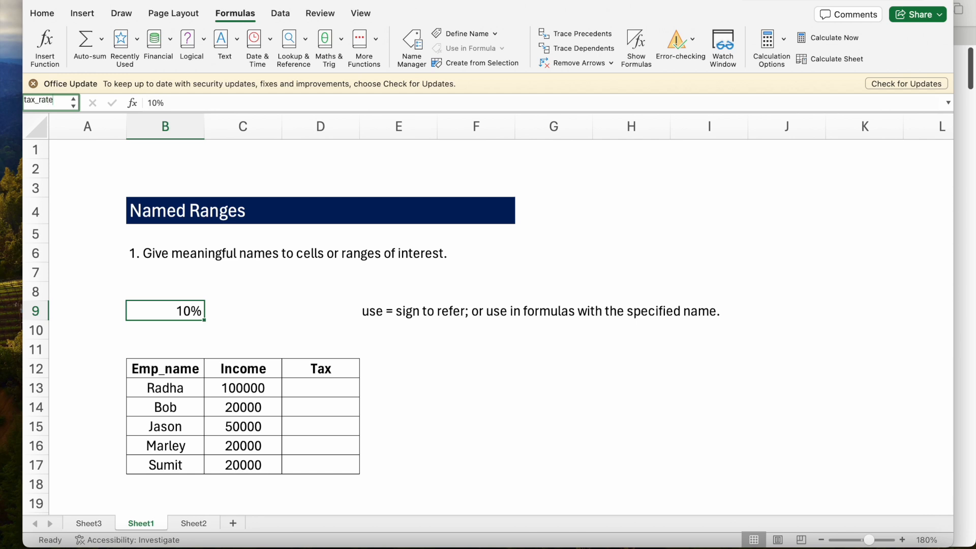
key("Return")
left_click(235, 299)
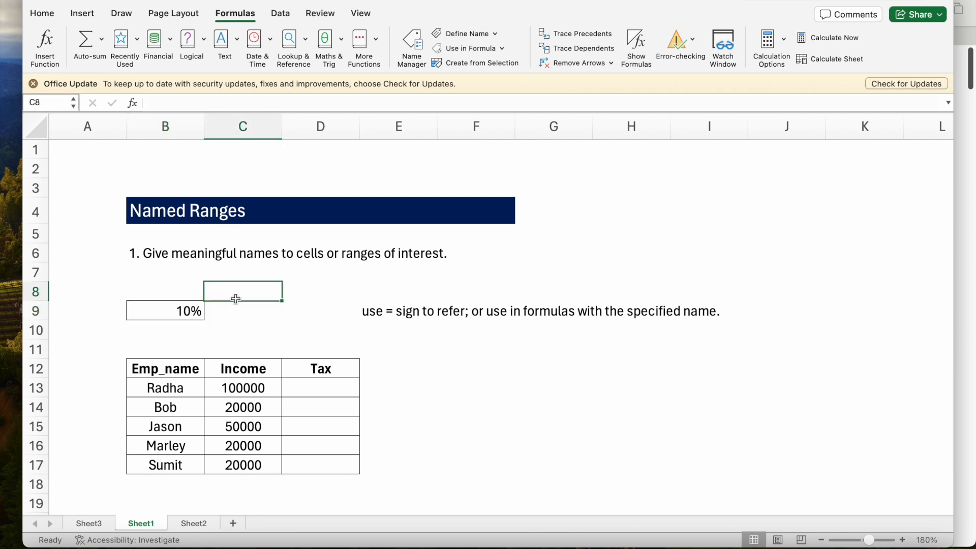
left_click(172, 307)
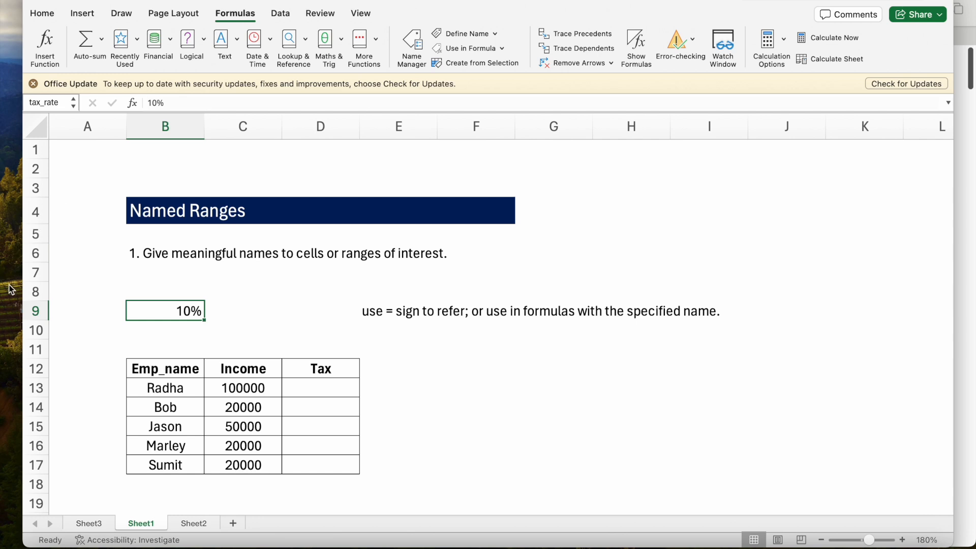
Enter the formula =tax_rate in cell G12 to refer to the named cell
scroll(240, 328, "down", 2)
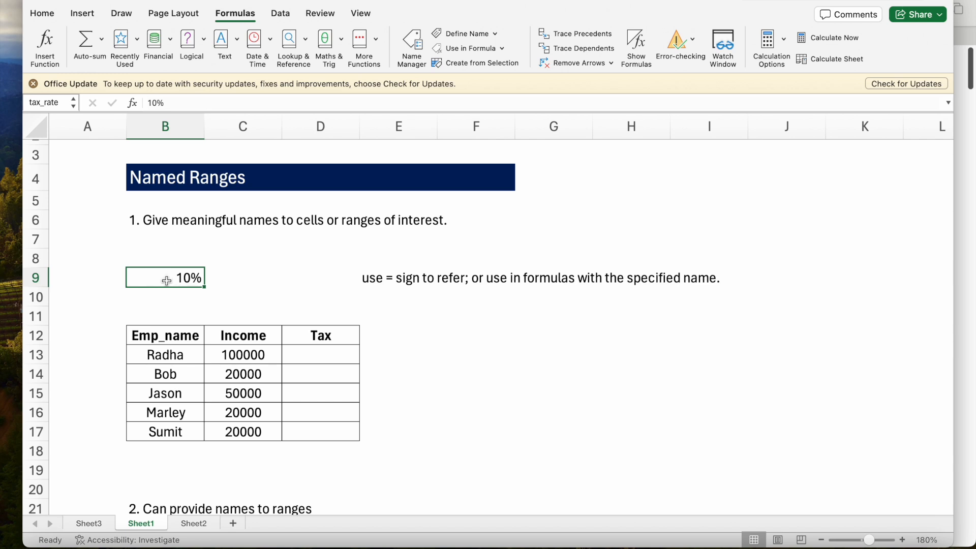
left_click(542, 333)
type("=")
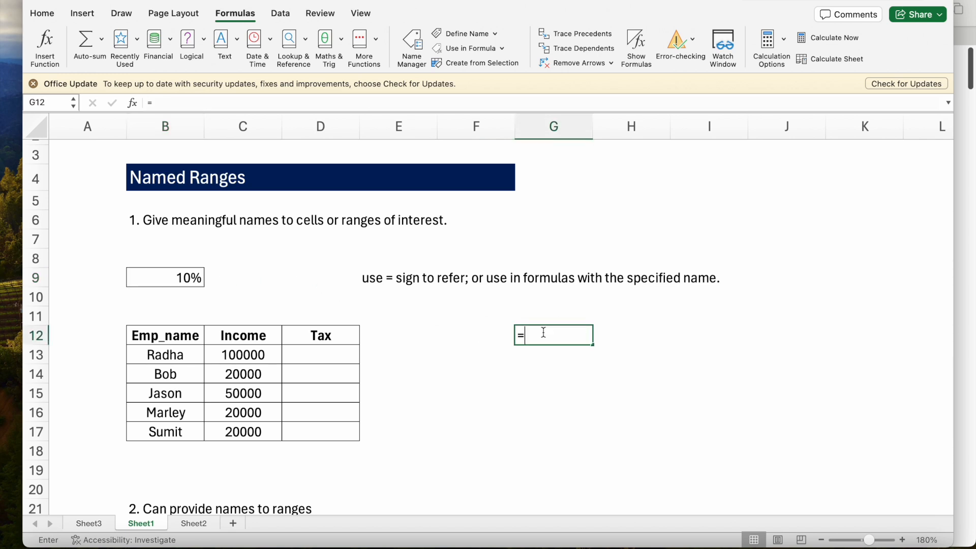
type("tax")
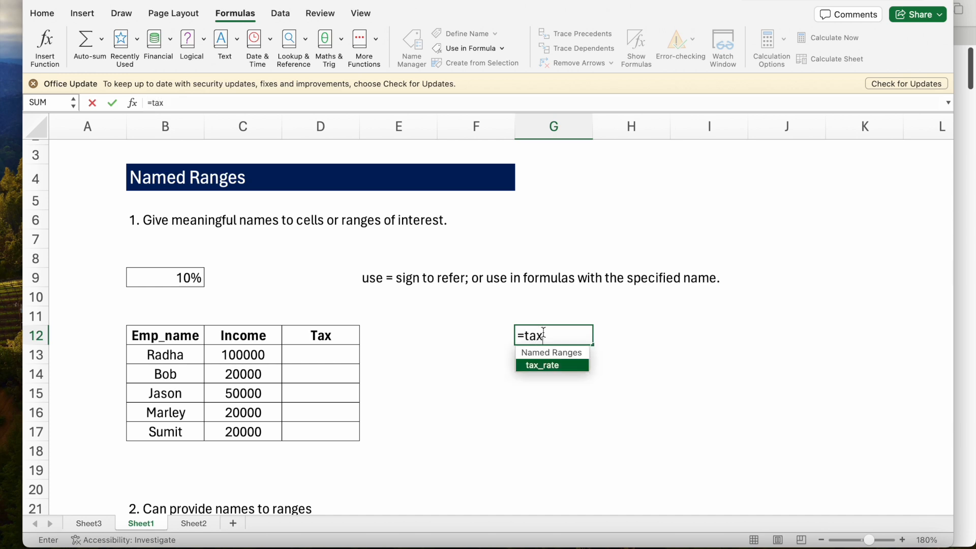
double_click(544, 365)
key("Return")
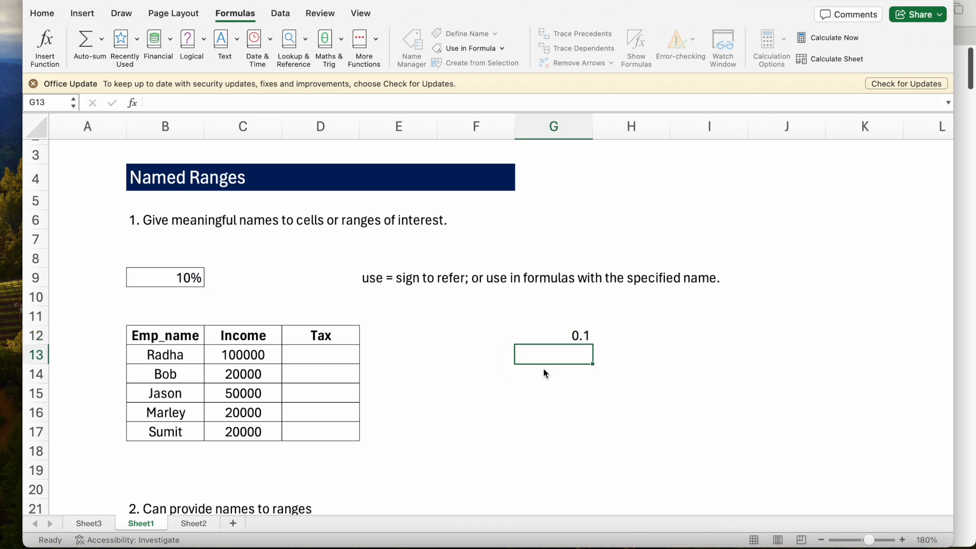
left_click(560, 337)
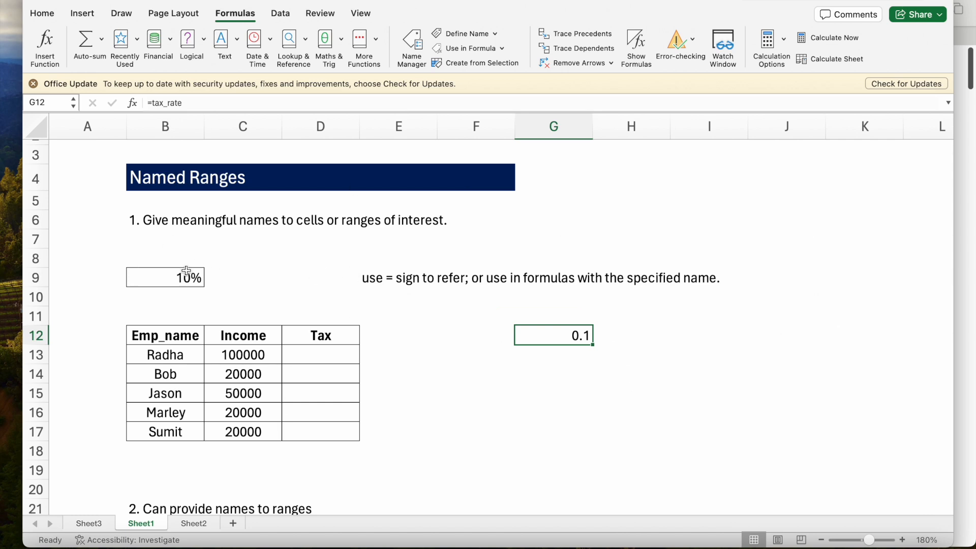
Review the employee table's Emp_name, Income and Tax columns together with the tax rate cell
scroll(238, 305, "down", 3)
scroll(238, 305, "down", 1)
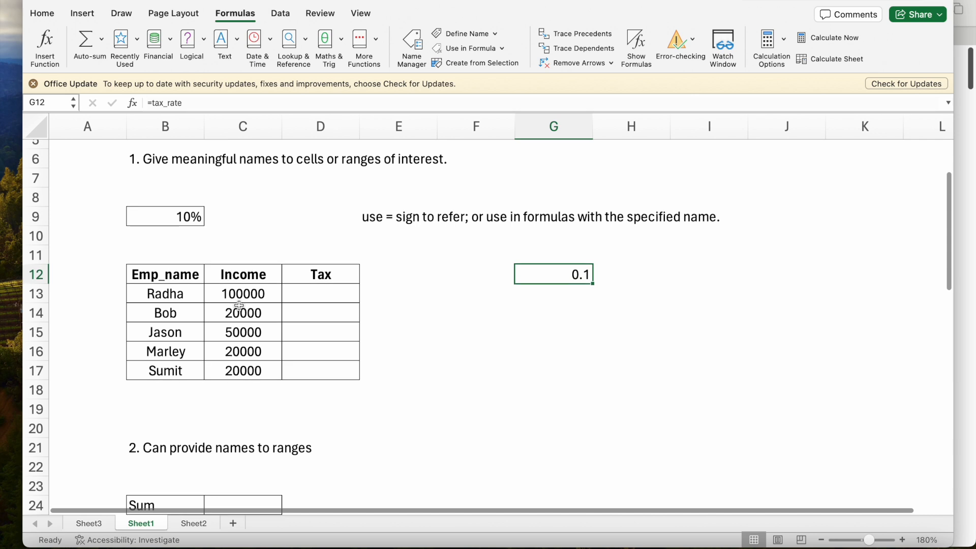
left_click(326, 295)
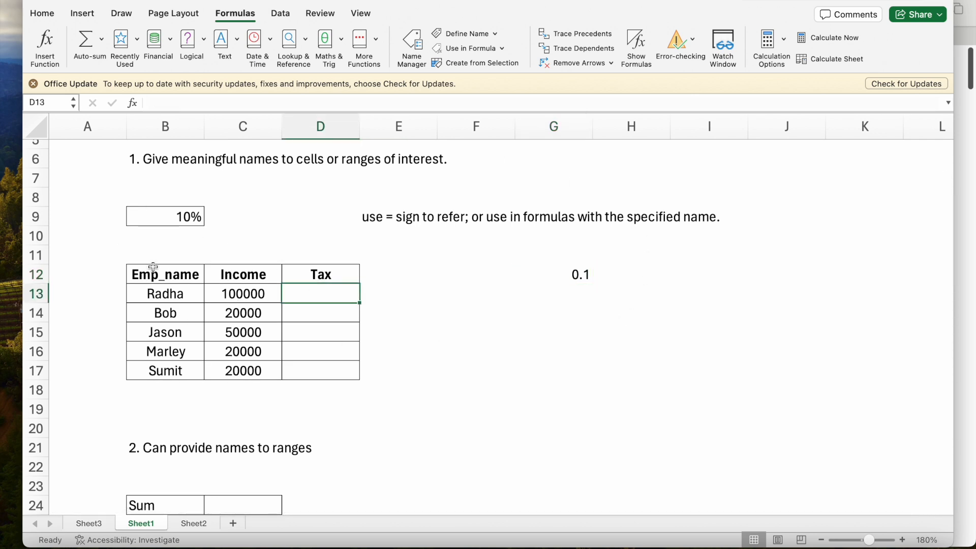
scroll(244, 342, "down", 2)
left_click(162, 244)
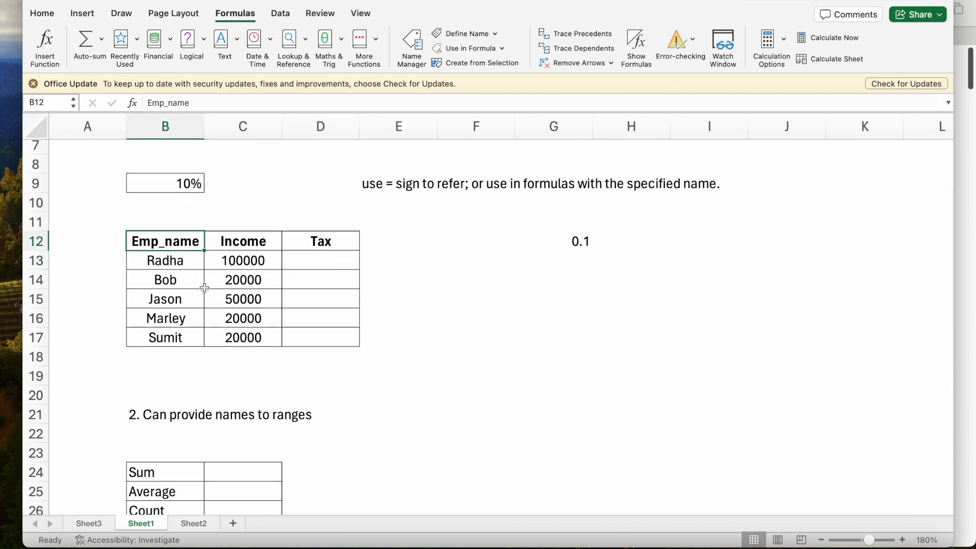
left_click(250, 241)
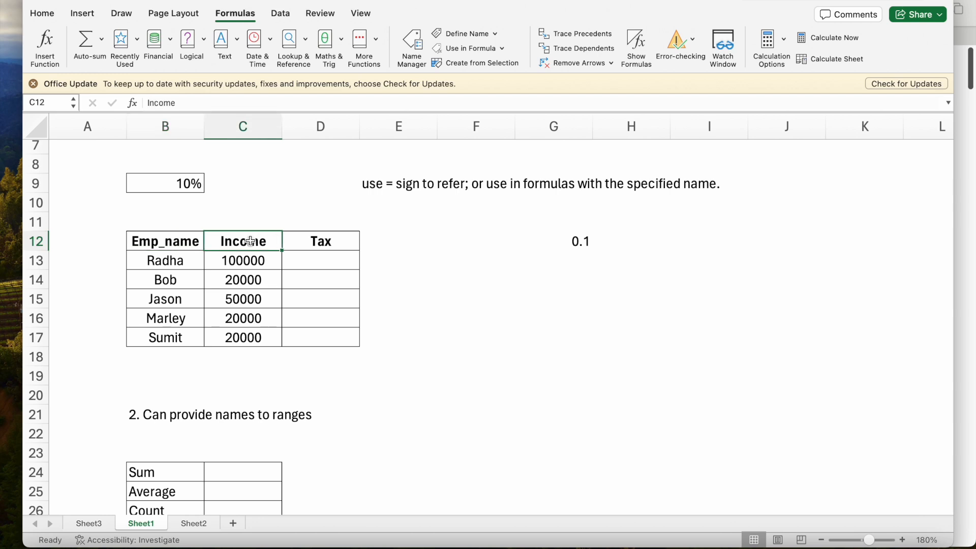
left_click(321, 240)
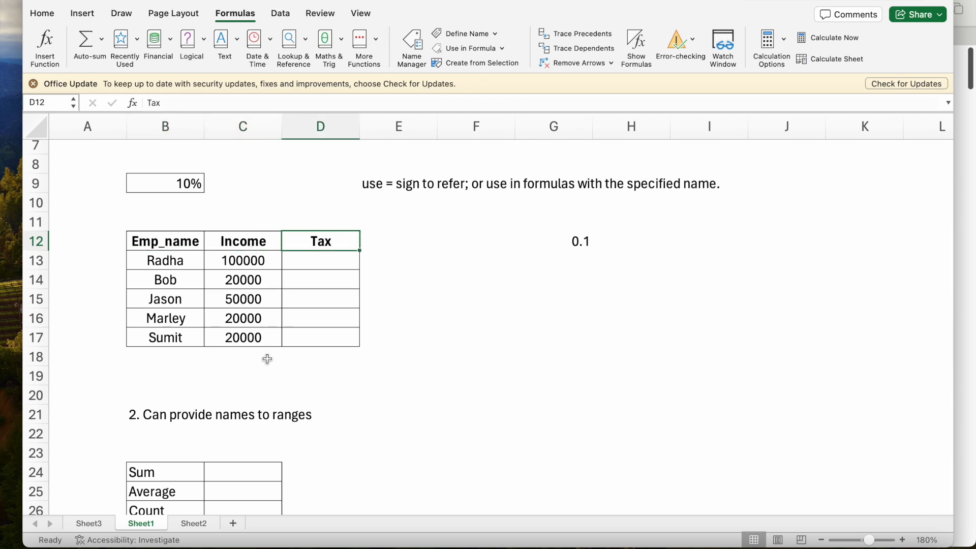
left_click(153, 185)
Calculate the first employee's tax in cell D13 with the formula =C13*tax_rate
left_click(328, 260)
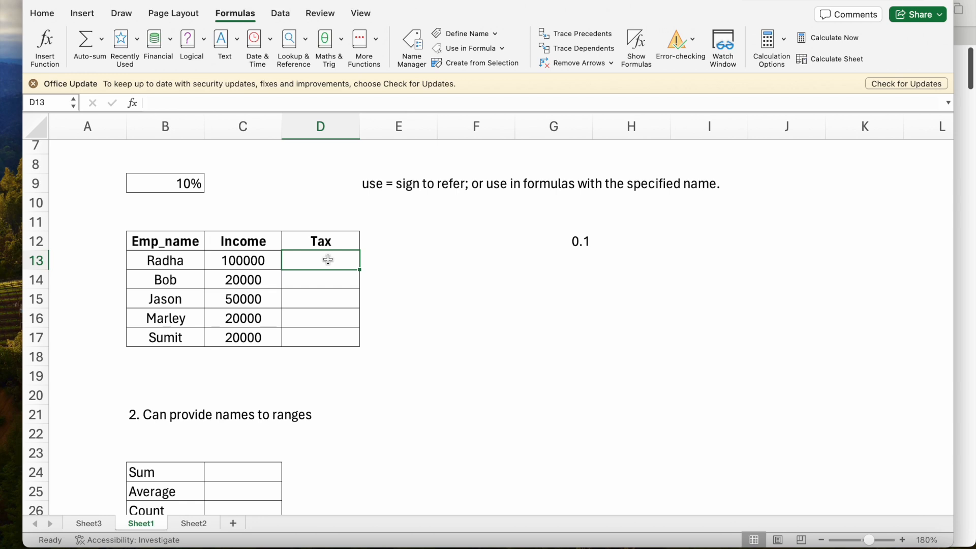
type("=")
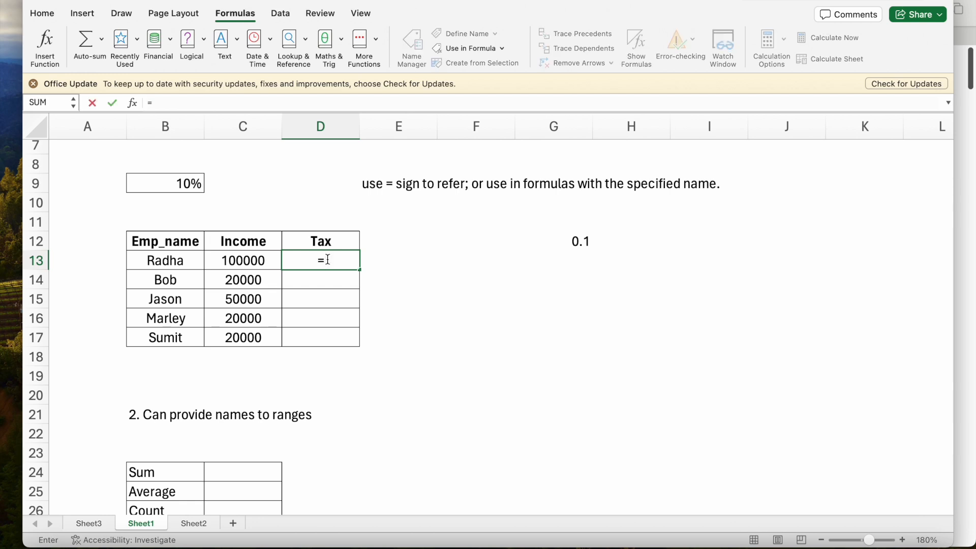
key("Left")
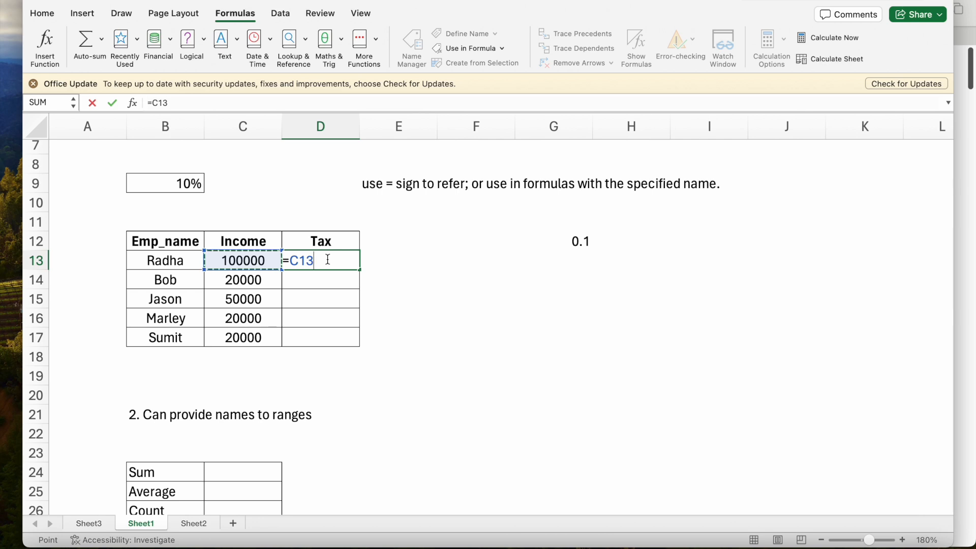
type("*ta")
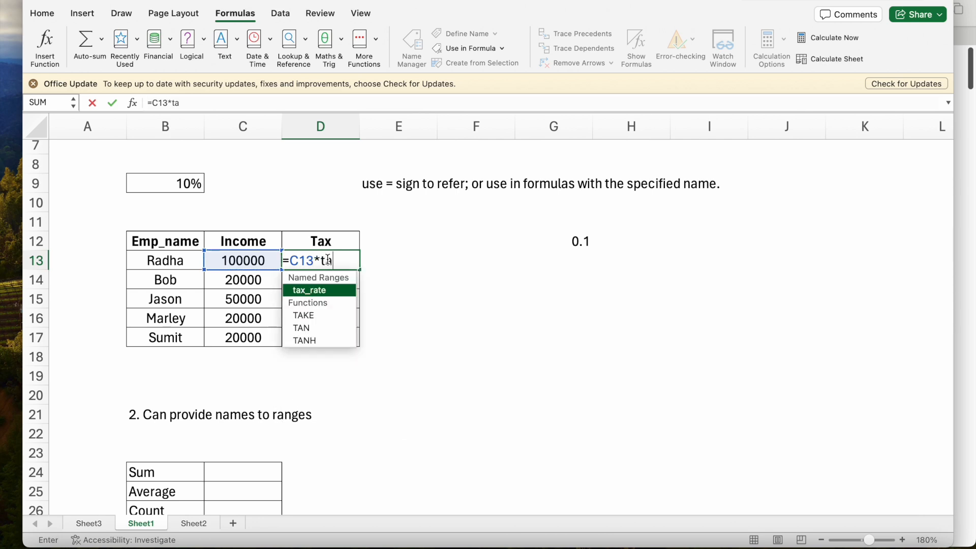
type("x_rate")
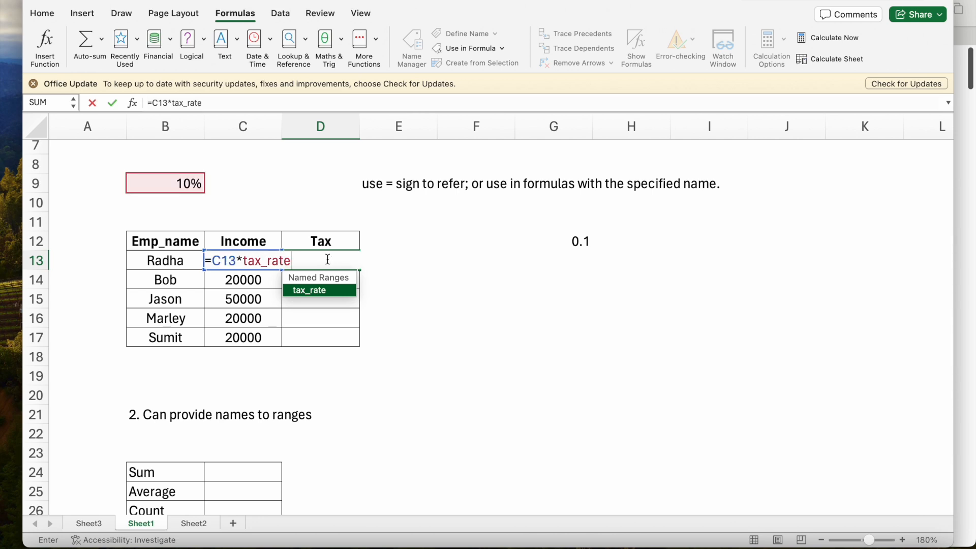
key("Return")
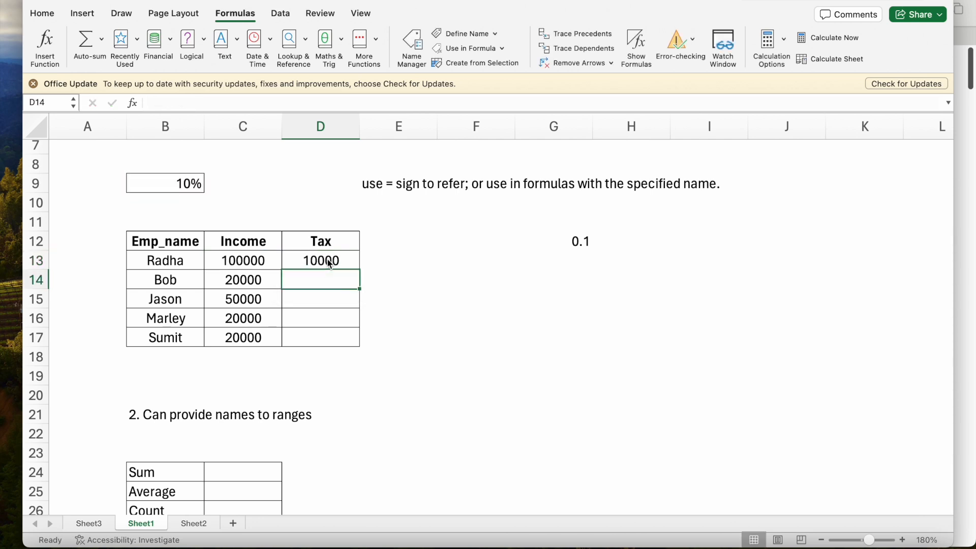
Fill the tax formula from D13 down through D17 and check the copied formula in D14
left_click(330, 263)
key("shift+Down")
key("shift+Down")
key("shift+Down")
key("shift+Down")
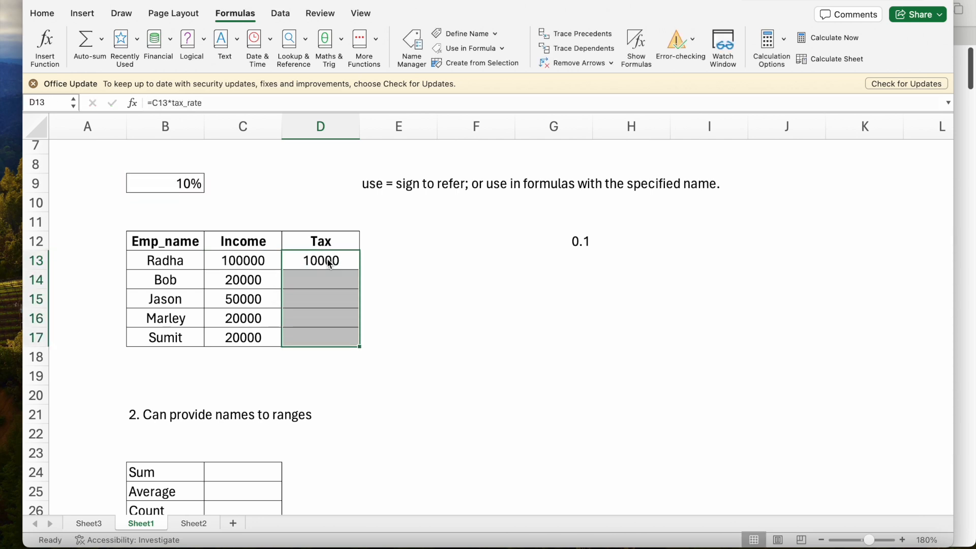
key("ctrl+d")
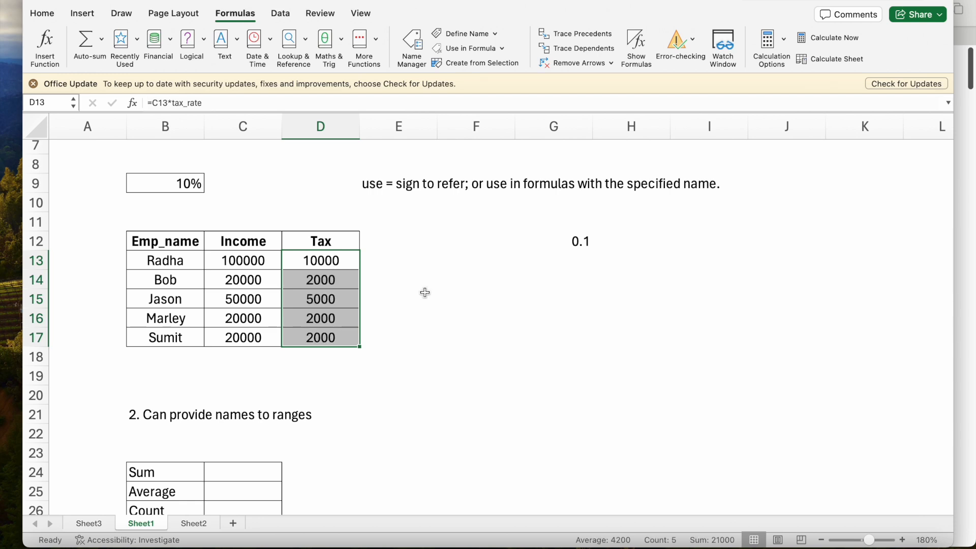
left_click(423, 294)
left_click(333, 285)
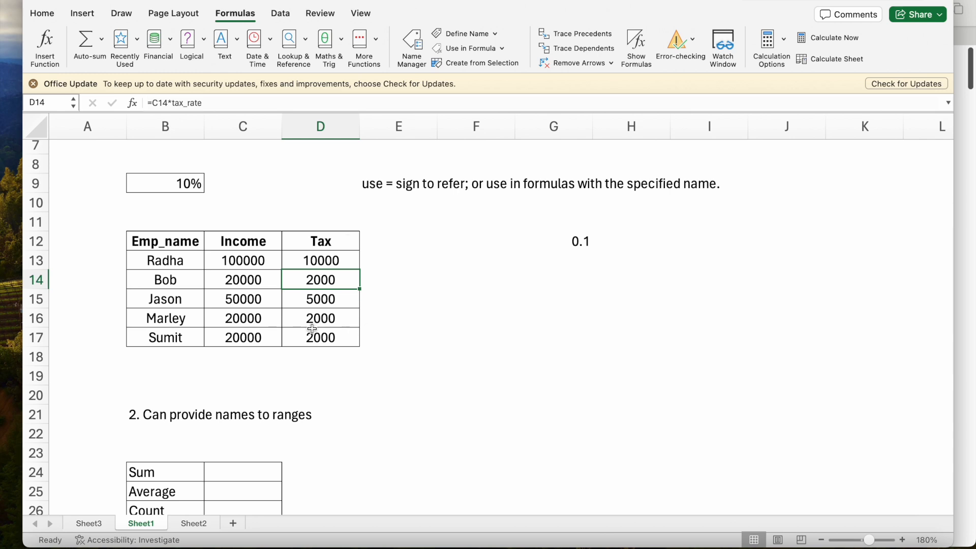
Examine the completed tax table, the named rate cell and the section on naming ranges with its Sum to Max rows
scroll(294, 322, "up", 1)
scroll(295, 322, "up", 3)
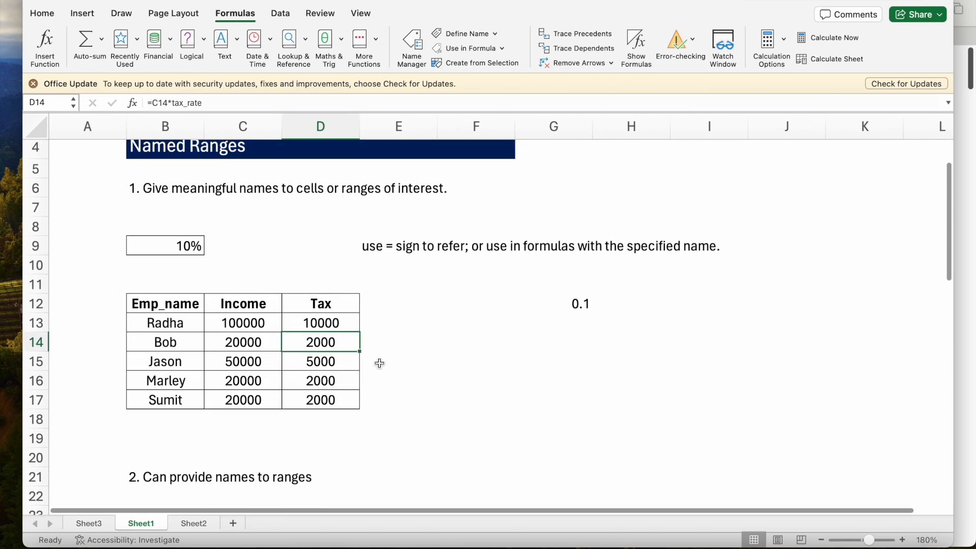
scroll(295, 340, "down", 5)
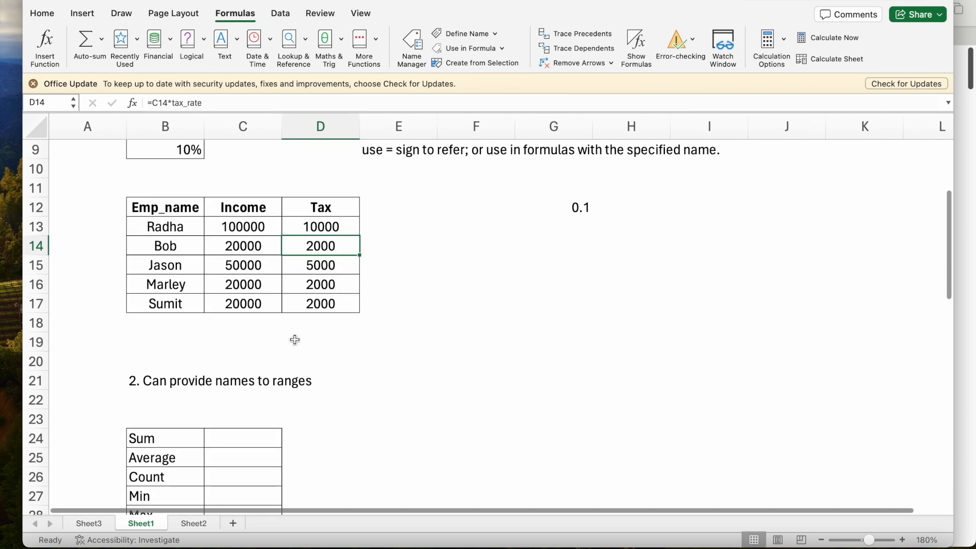
scroll(295, 340, "down", 4)
scroll(295, 339, "up", 7)
scroll(295, 340, "up", 2)
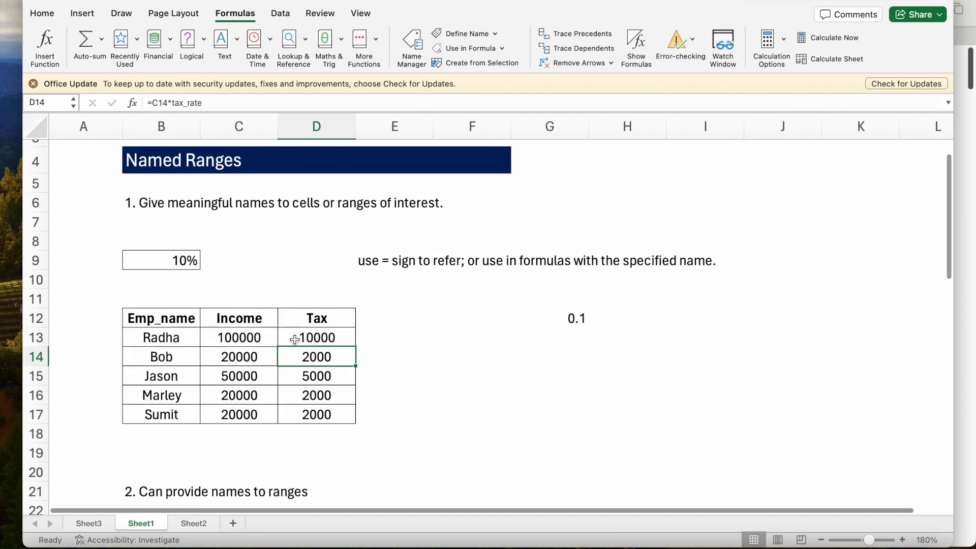
scroll(253, 294, "down", 9)
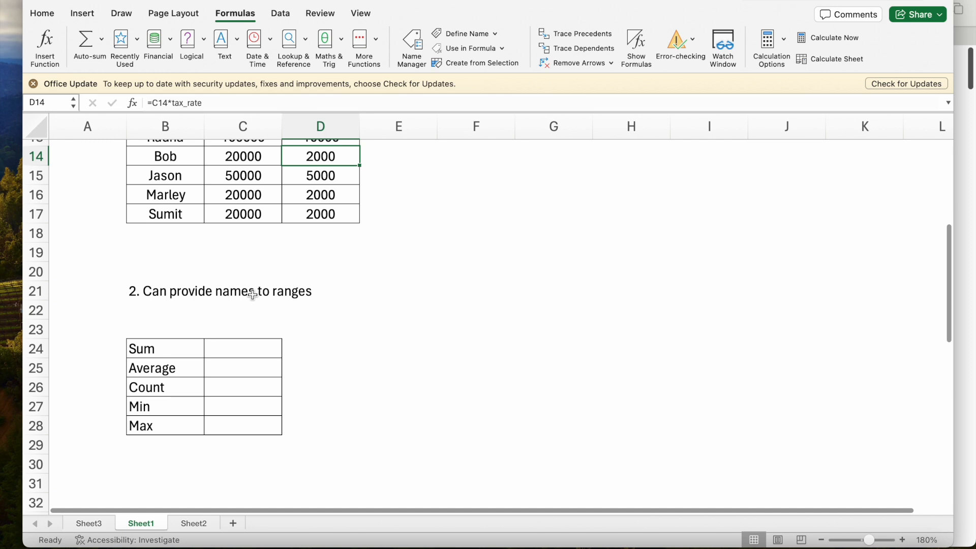
scroll(318, 295, "up", 5)
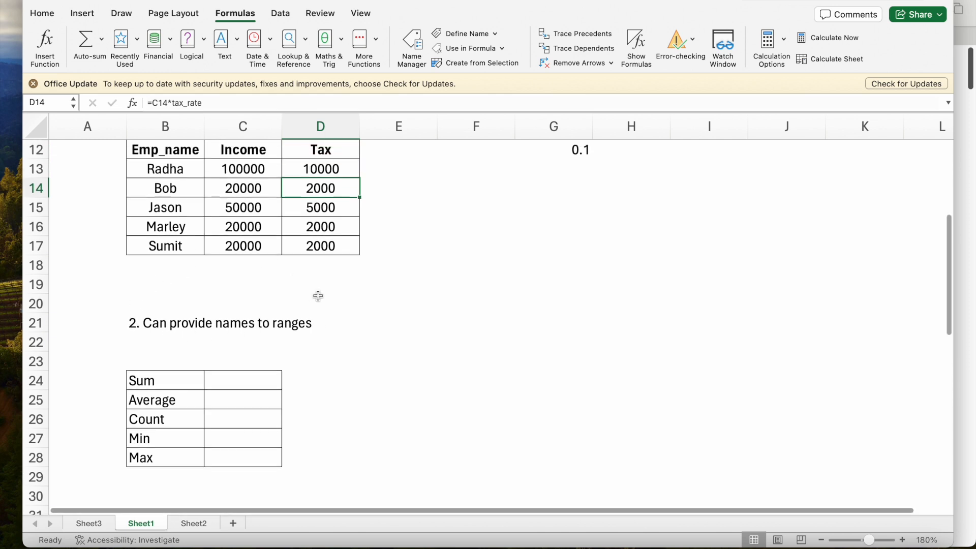
left_click(144, 157)
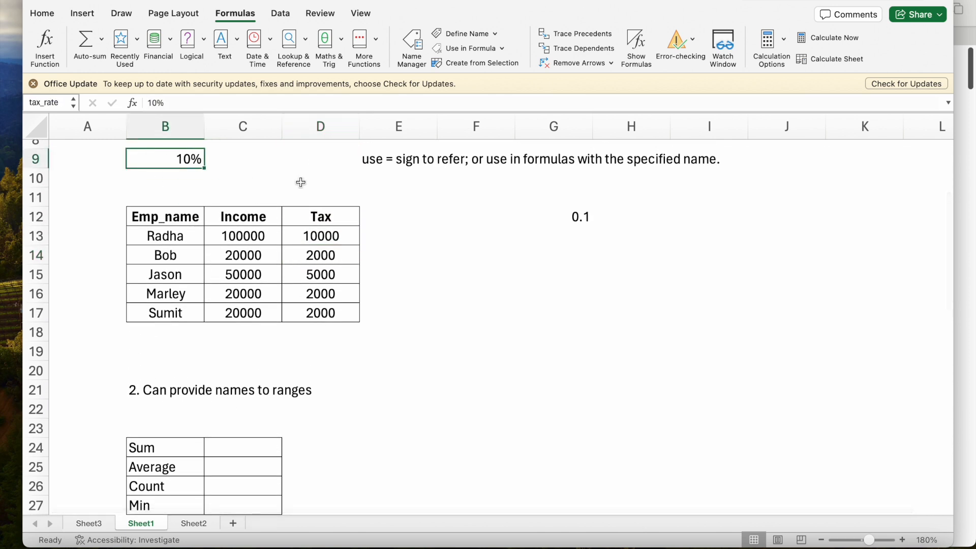
scroll(259, 250, "down", 1)
scroll(259, 250, "down", 1)
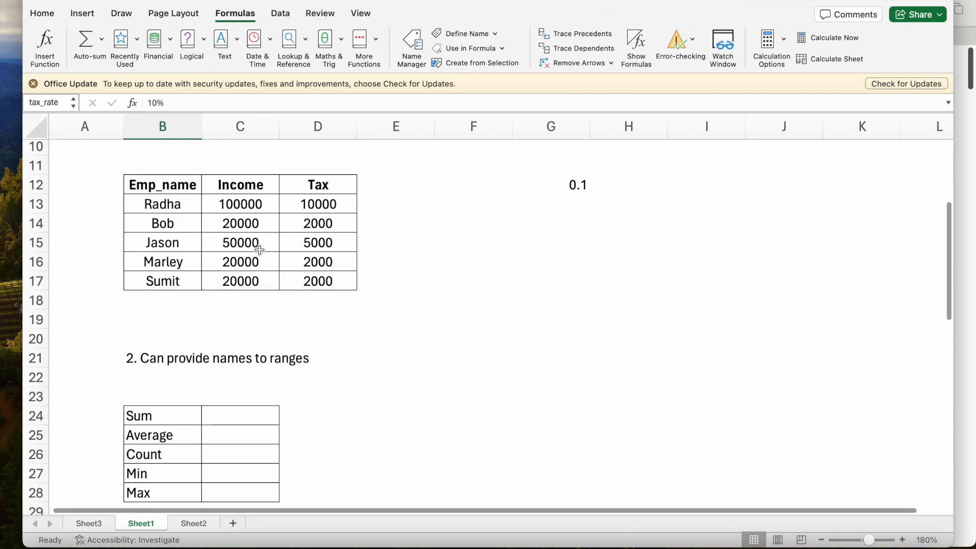
left_click(246, 203)
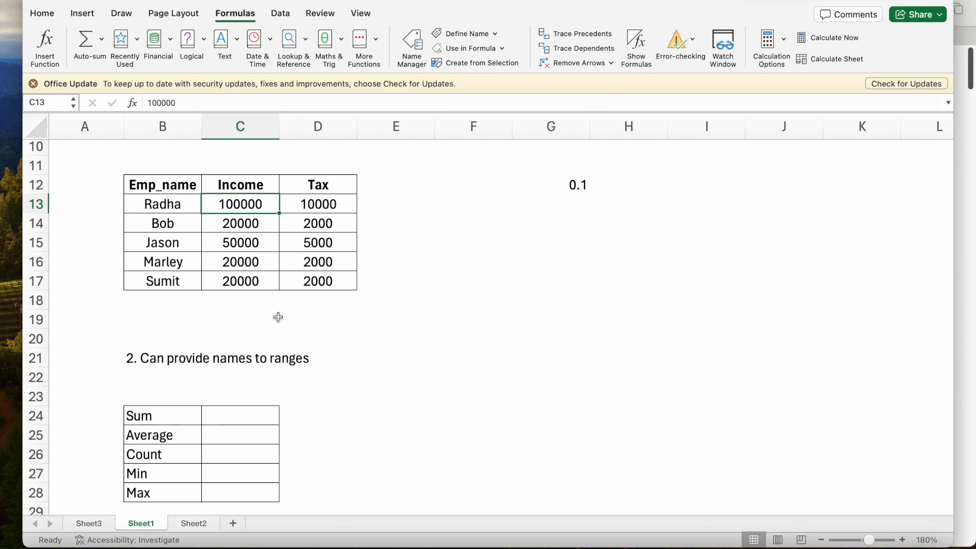
scroll(278, 317, "down", 2)
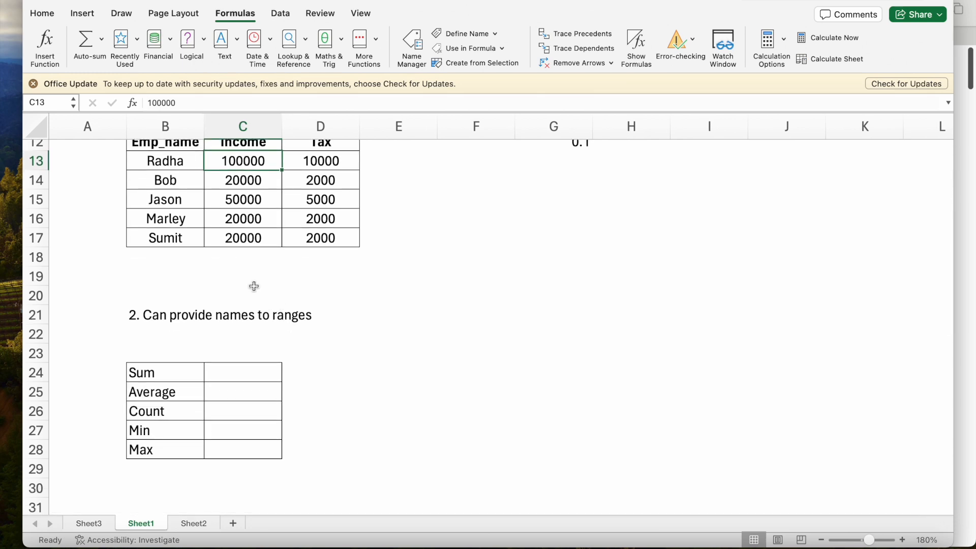
Name the employees' Income values in C13:C17 "incomes"
scroll(255, 282, "up", 3)
left_click(171, 214)
left_click(241, 214)
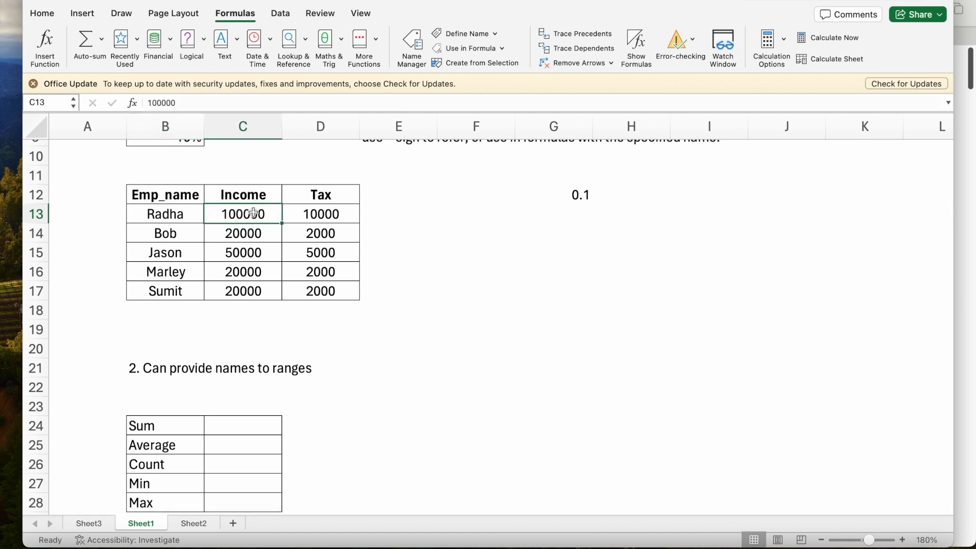
left_click_drag(253, 222, 258, 287)
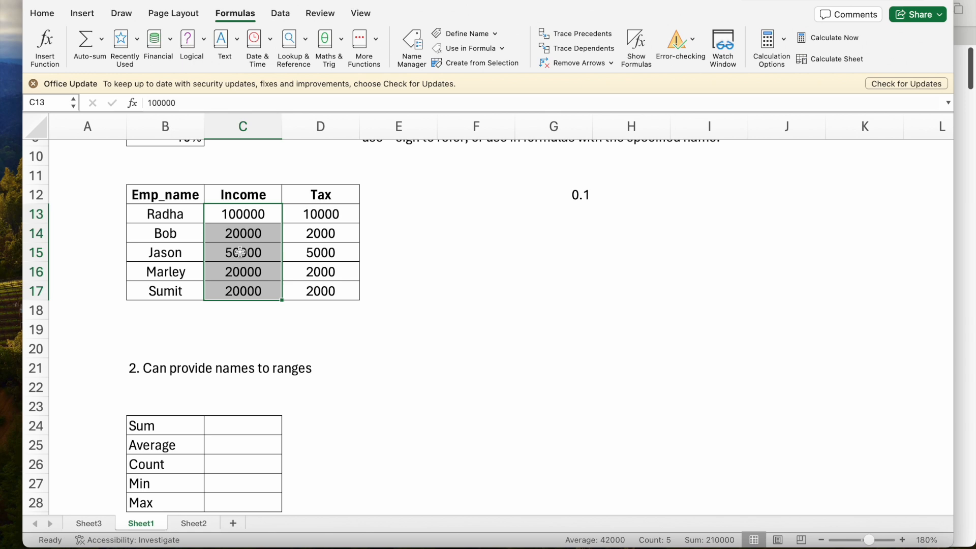
scroll(241, 252, "down", 2)
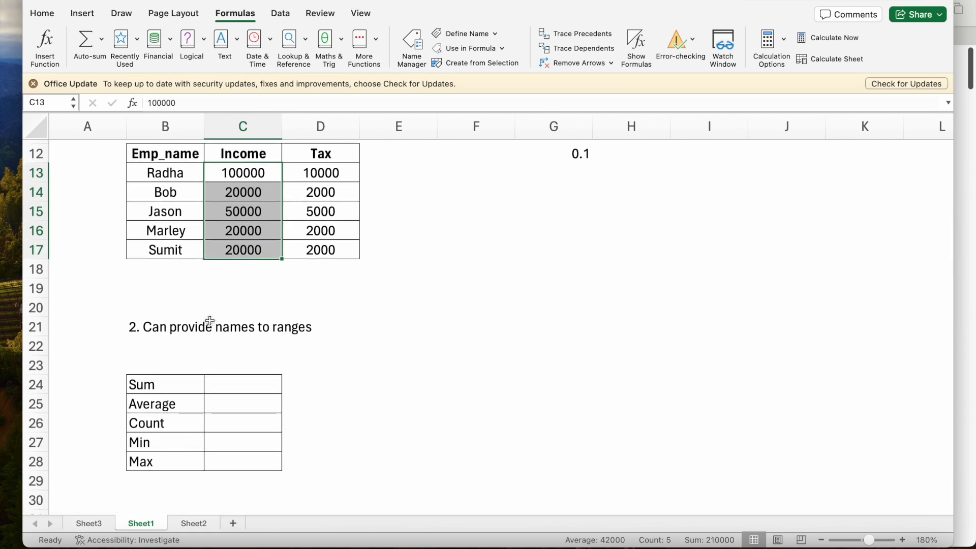
left_click(54, 104)
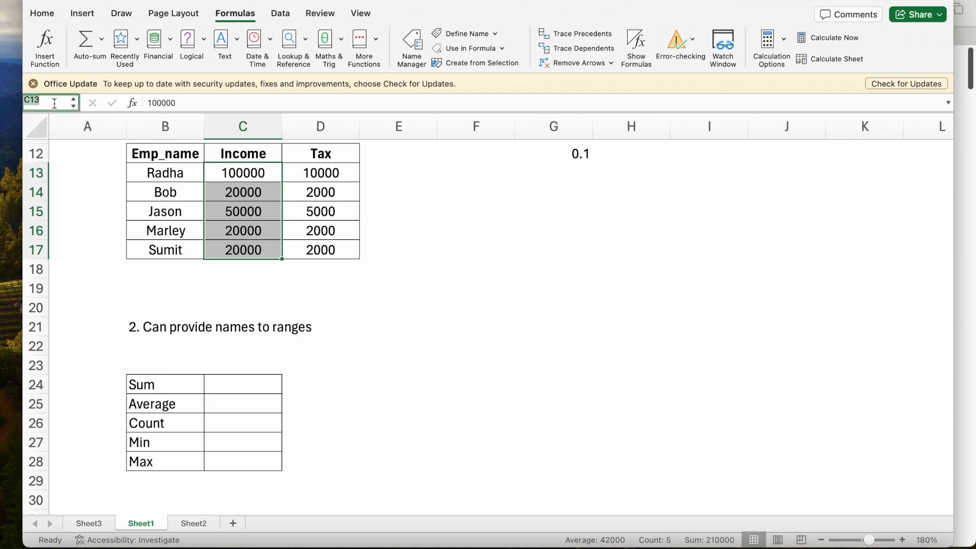
type("inc")
key("Return")
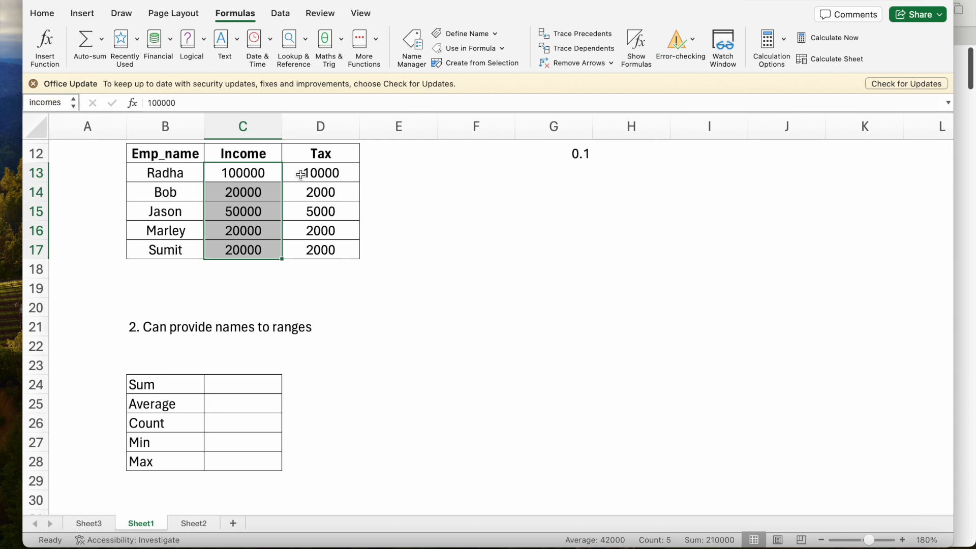
left_click(350, 314)
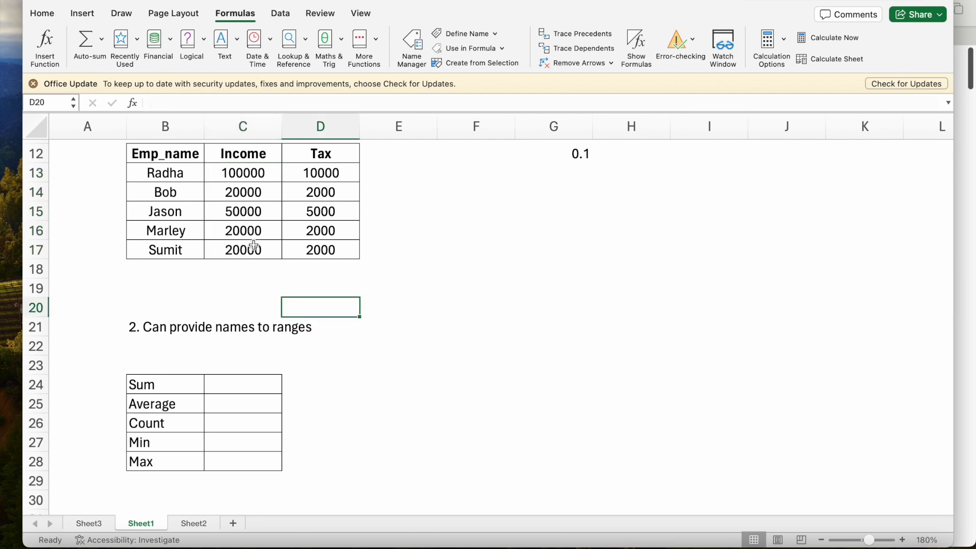
Calculate the total income in the Sum row's cell C24 with =SUM(incomes)
scroll(254, 247, "down", 5)
scroll(254, 245, "up", 3)
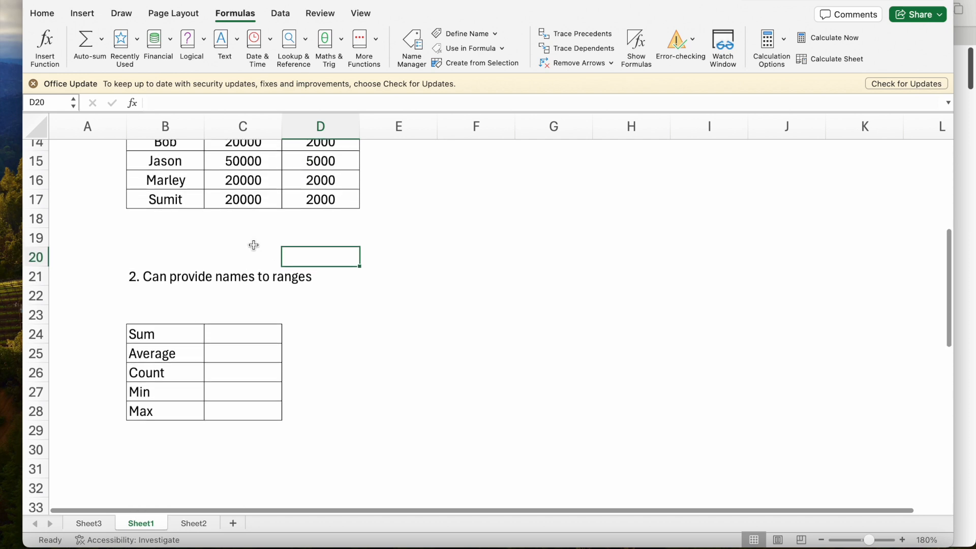
scroll(254, 245, "down", 3)
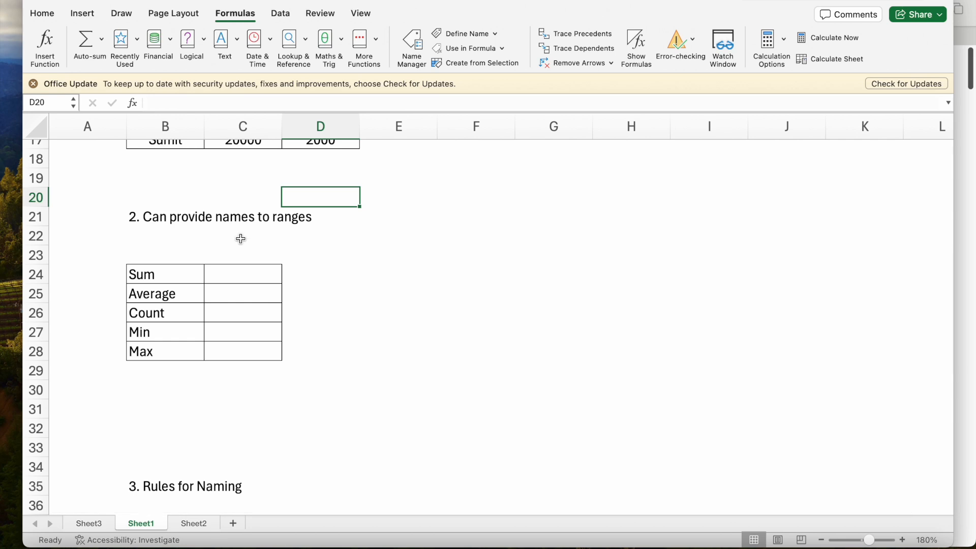
left_click(238, 277)
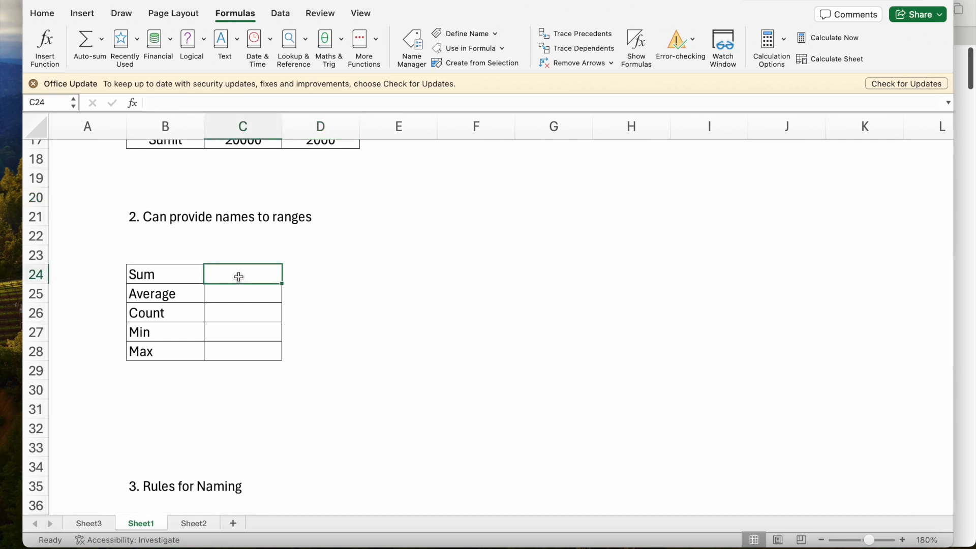
scroll(238, 277, "down", 1)
left_click(145, 243)
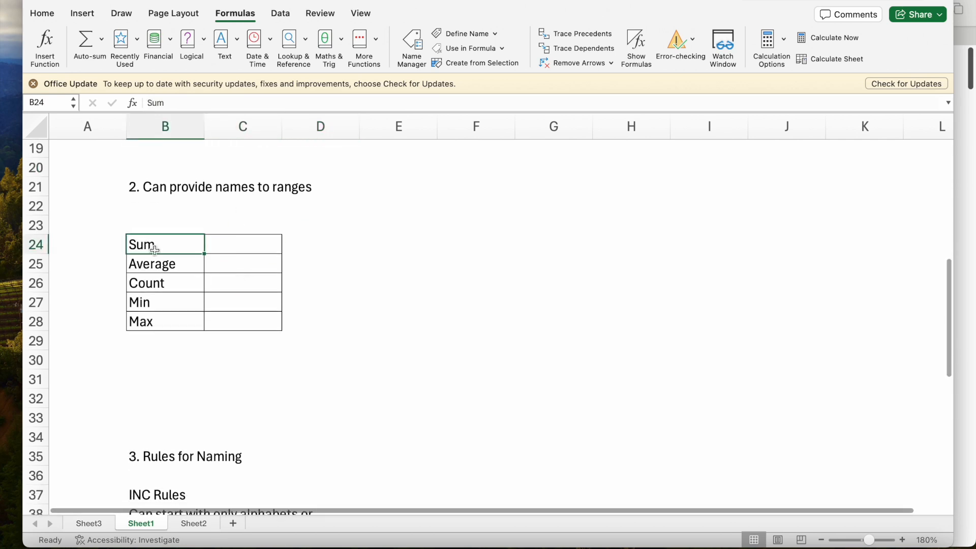
scroll(169, 294, "up", 2)
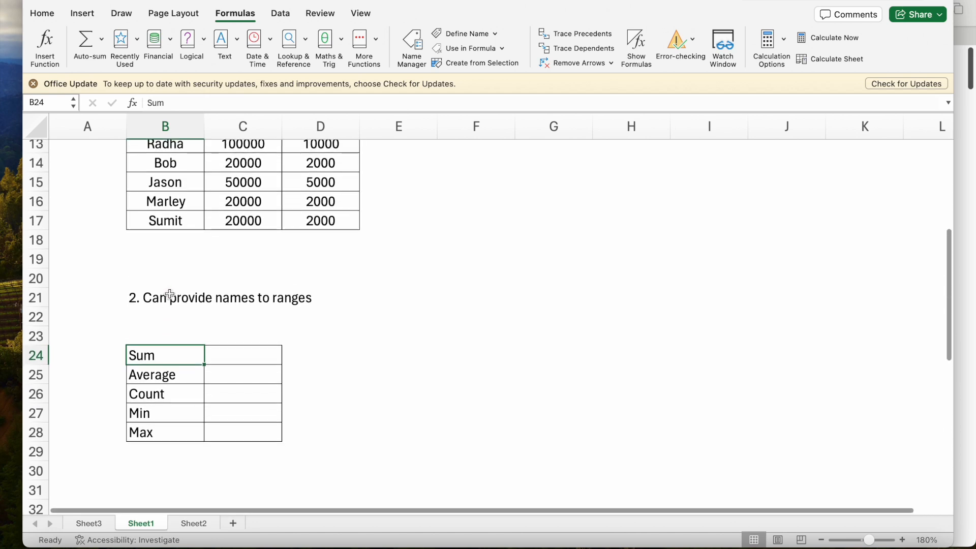
scroll(169, 295, "right", 1)
key("Right")
type("=sum(")
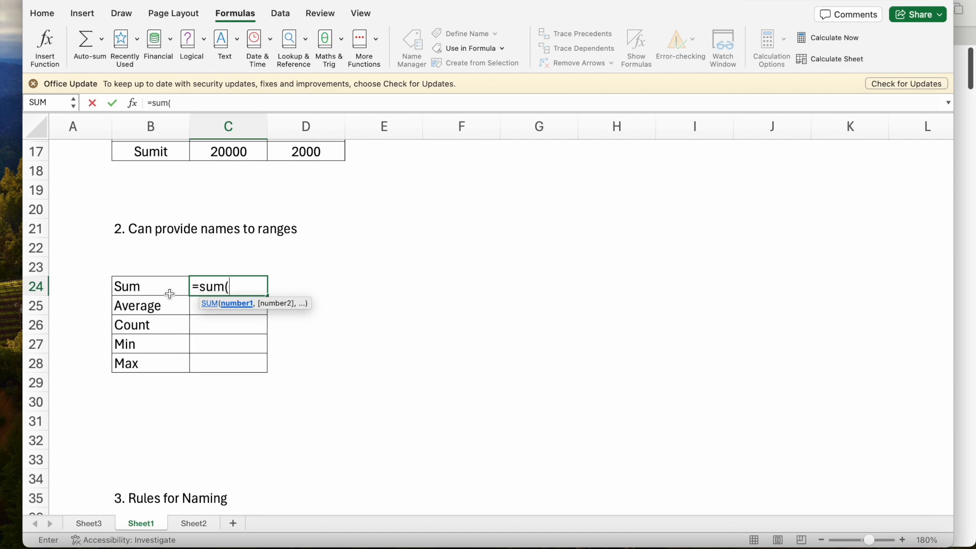
left_click_drag(266, 296, 266, 306)
scroll(262, 265, "up", 5)
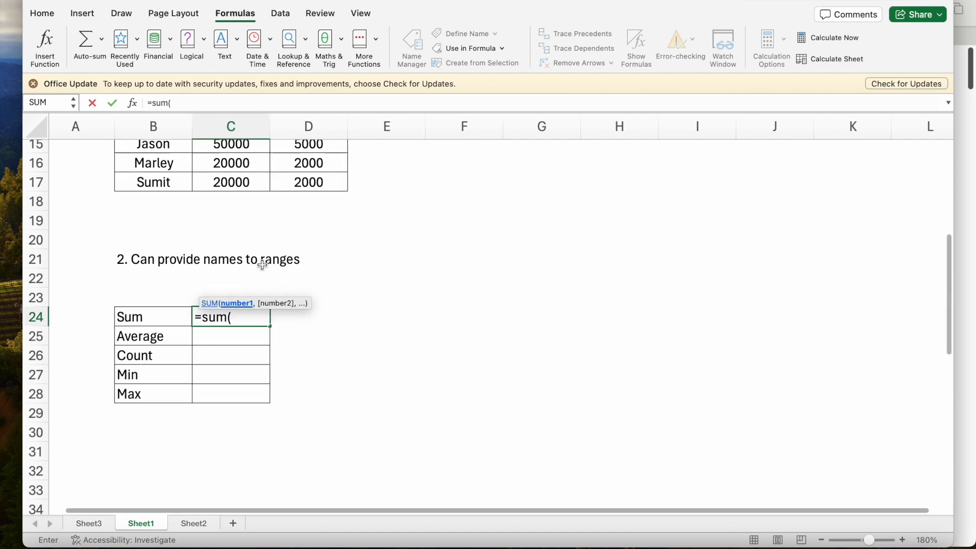
left_click_drag(262, 189, 329, 260)
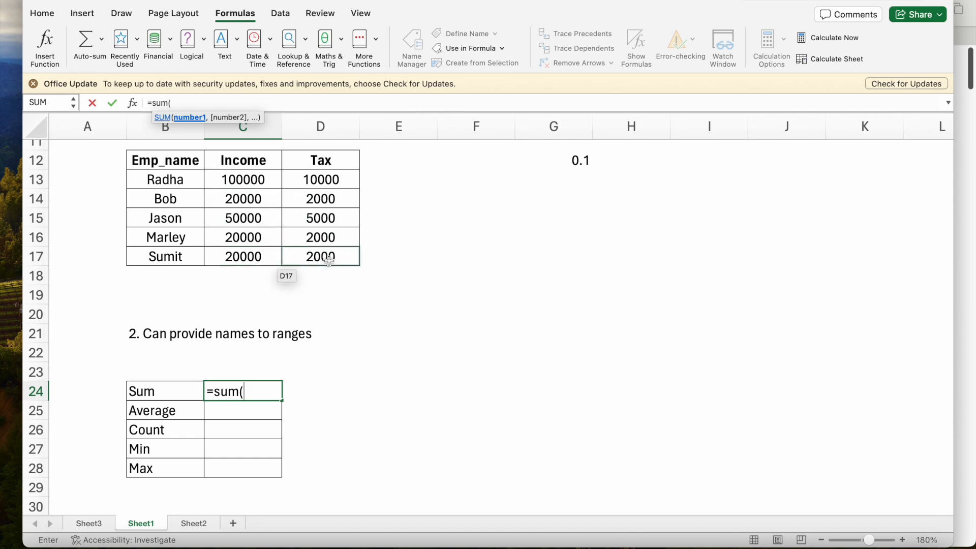
type("incomes)")
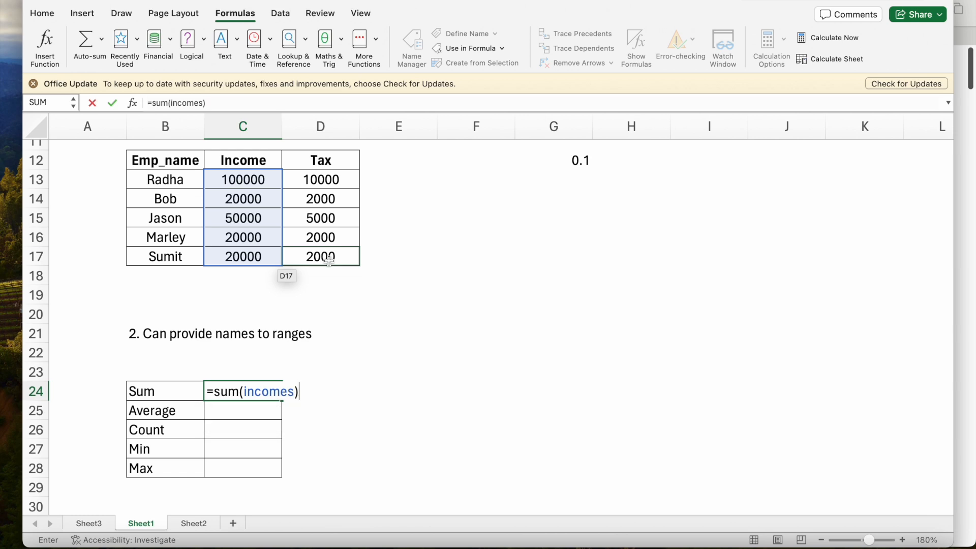
key("Return")
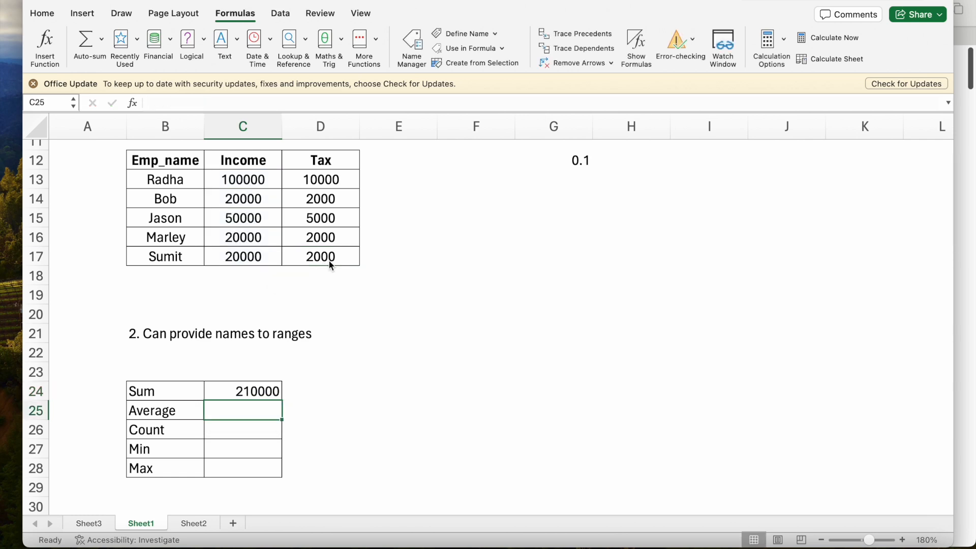
Fill the Average and Count rows in C25 and C26 with =AVERAGE(incomes) and =COUNT(incomes)
type("=")
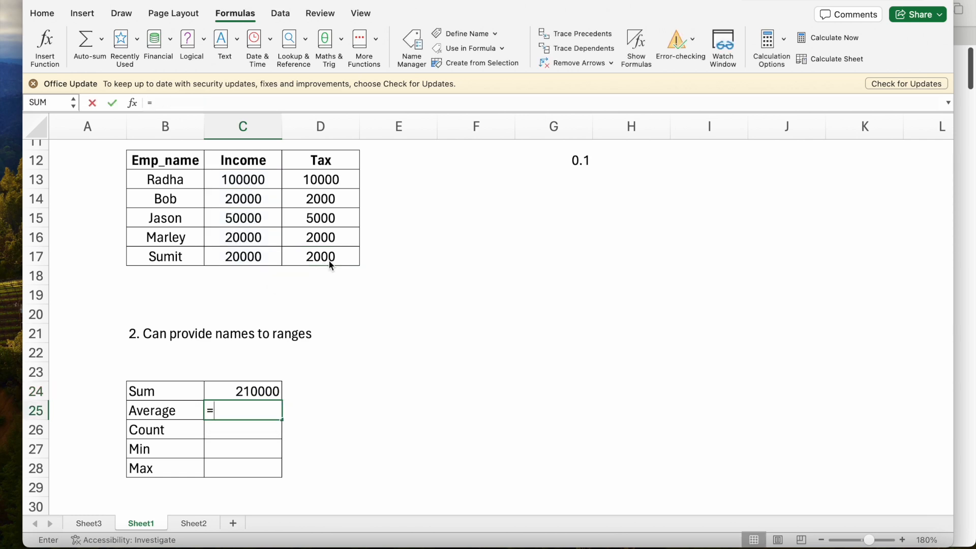
type("average")
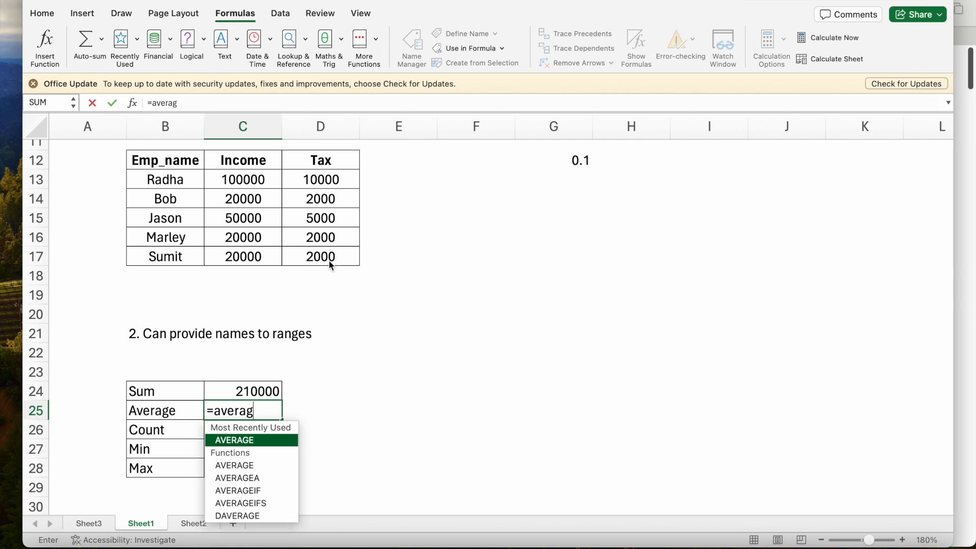
key("Tab")
type("incomes)")
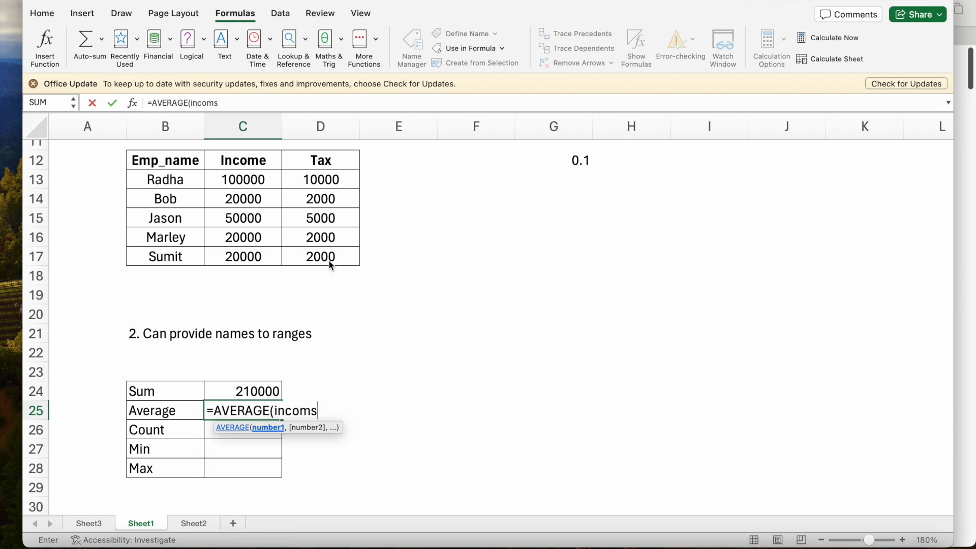
key("Return")
type("=count(incomes)")
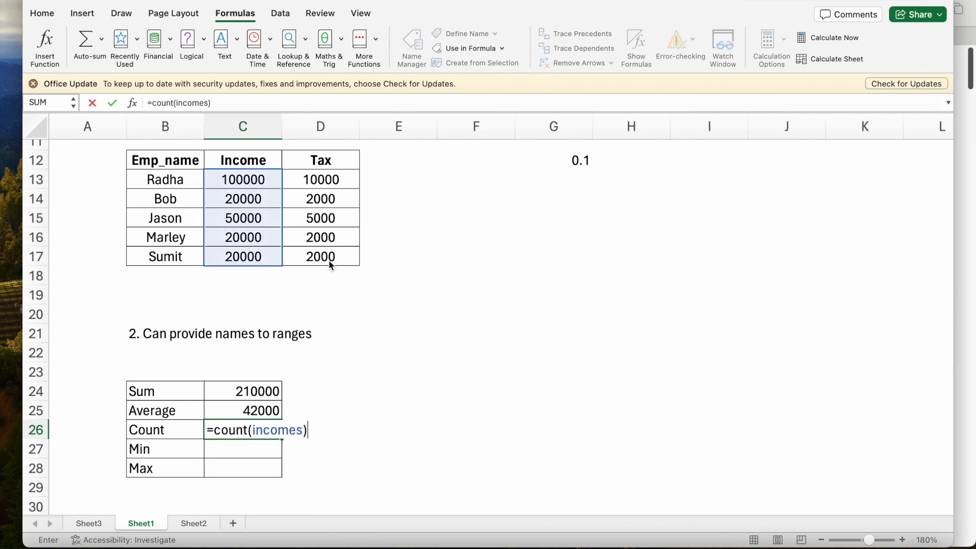
key("Return")
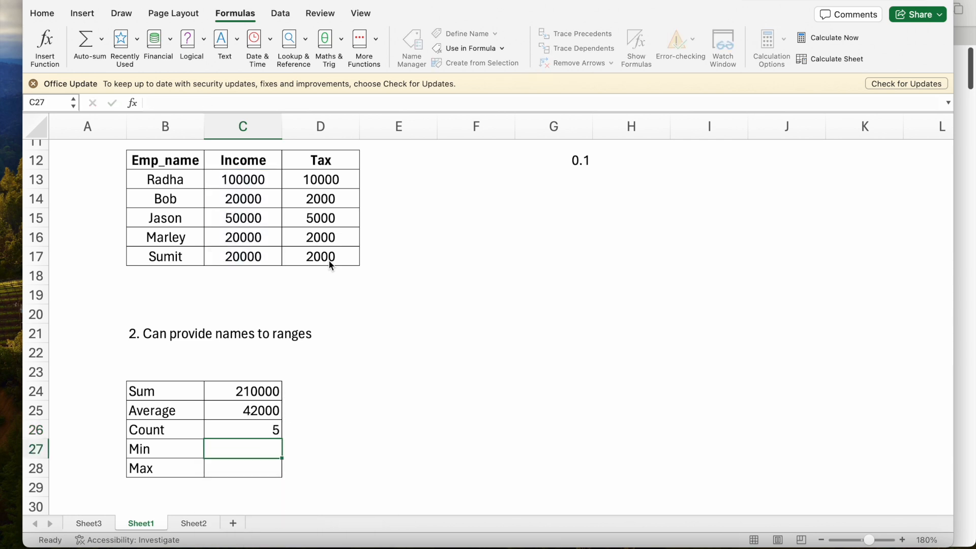
Fill the Min and Max rows in C27 and C28 with =MIN(incomes) and =MAX(incomes)
type("=")
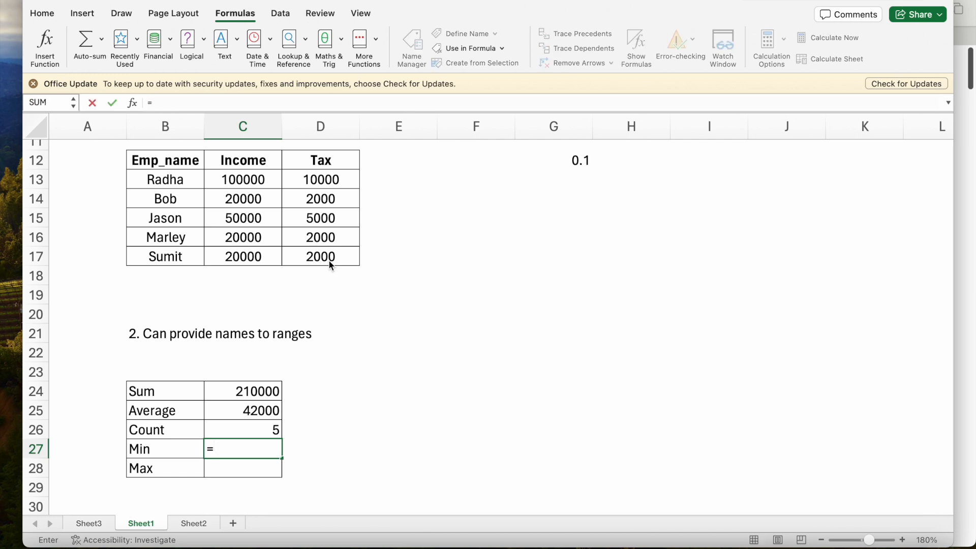
type("min(inc")
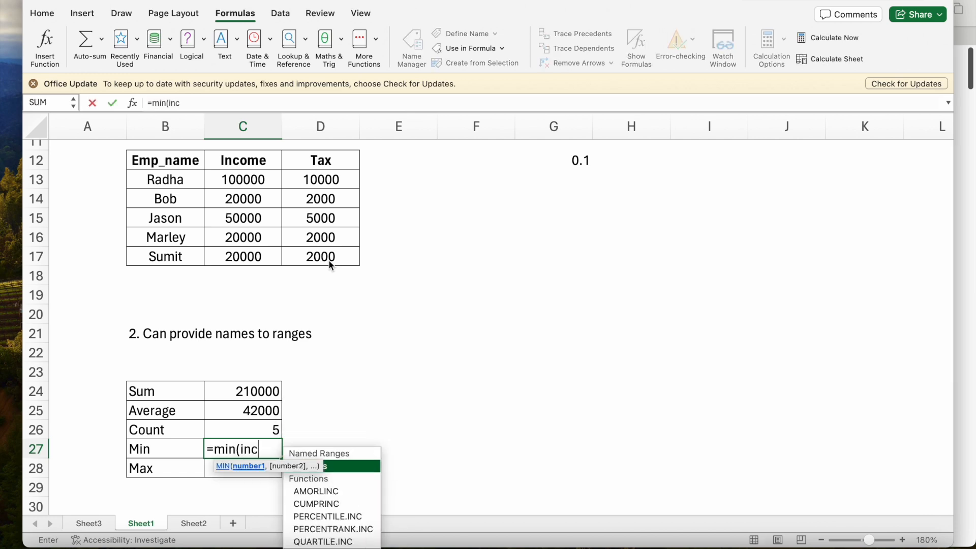
type("omes)")
key("Return")
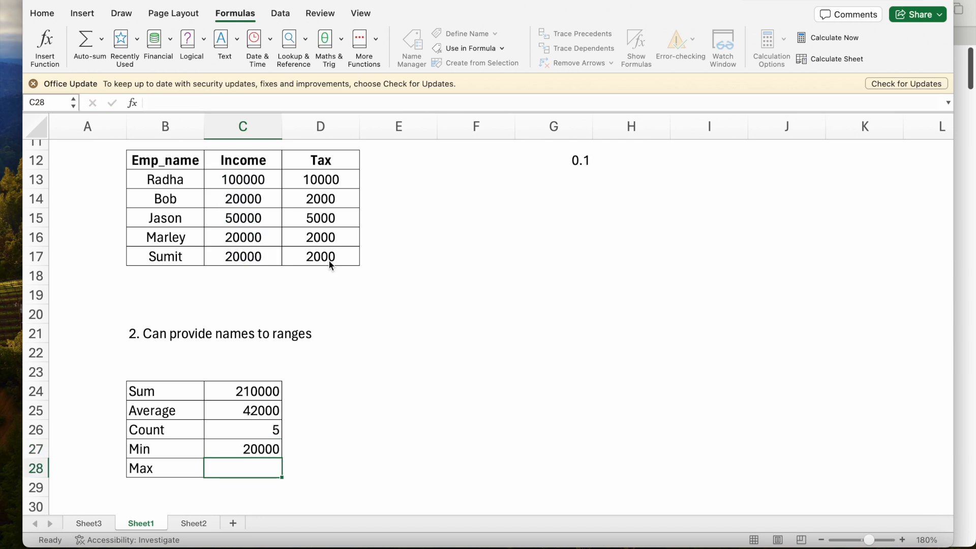
type("=max")
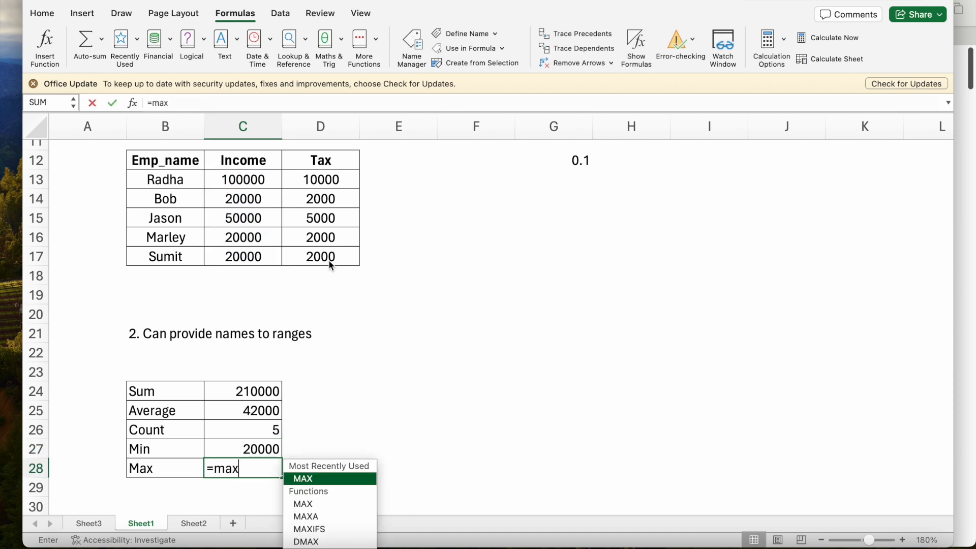
type("(incomes")
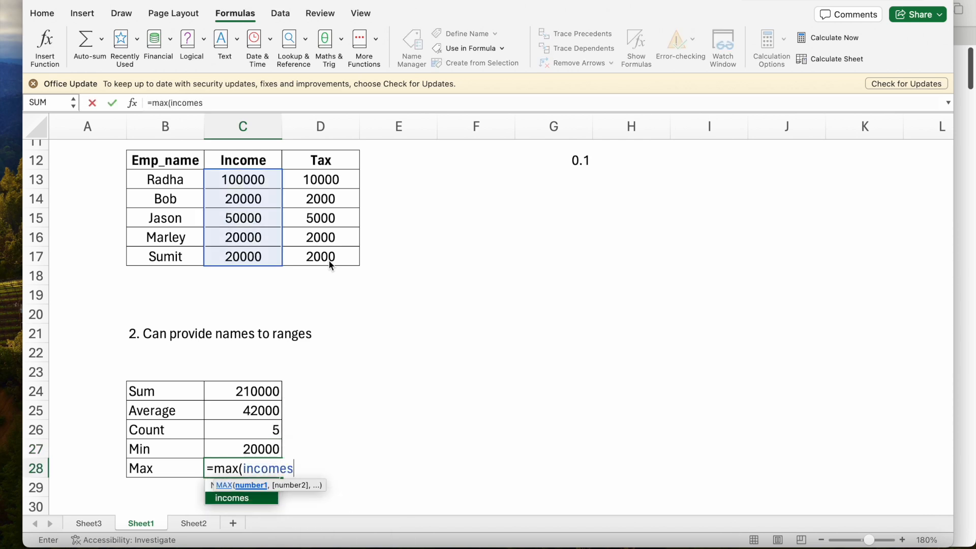
type(")")
key("Return")
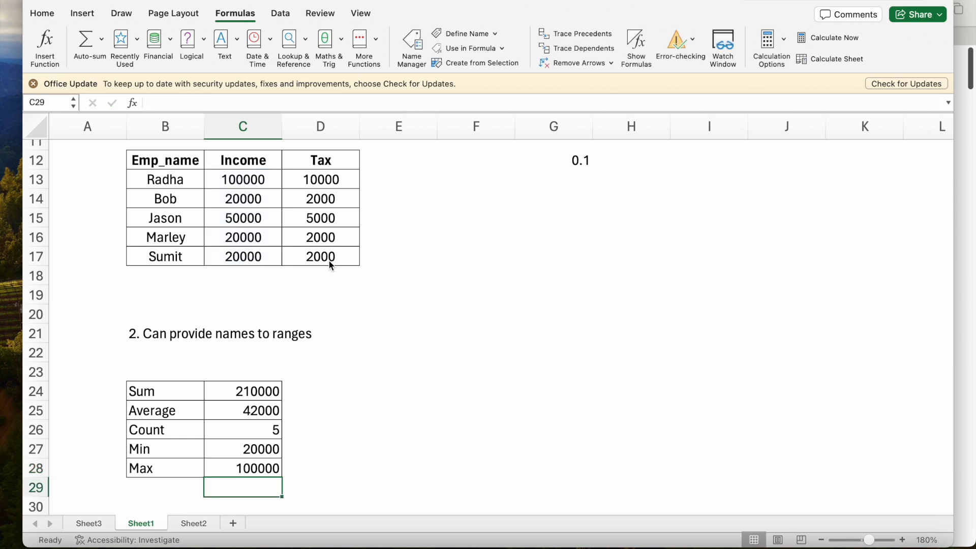
Check the Sum and Max formulas in C24 and C28 and review the tax rate and employee table above
scroll(328, 261, "down", 3)
left_click(253, 332)
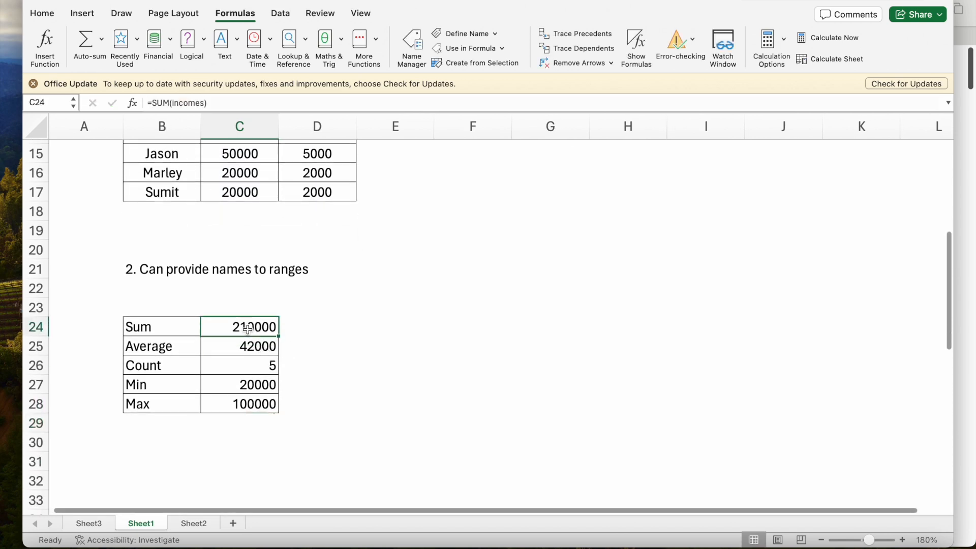
left_click(251, 405)
scroll(382, 345, "down", 10)
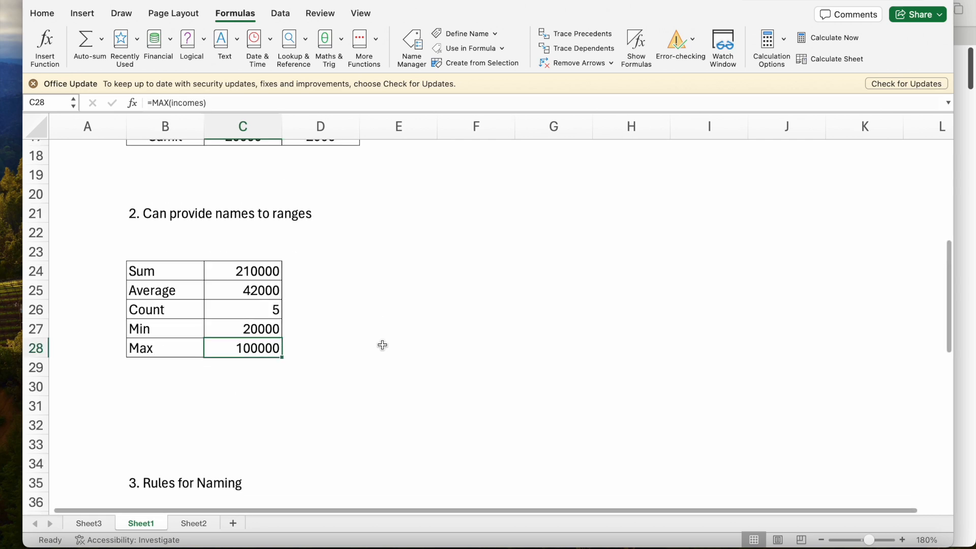
scroll(383, 345, "up", 20)
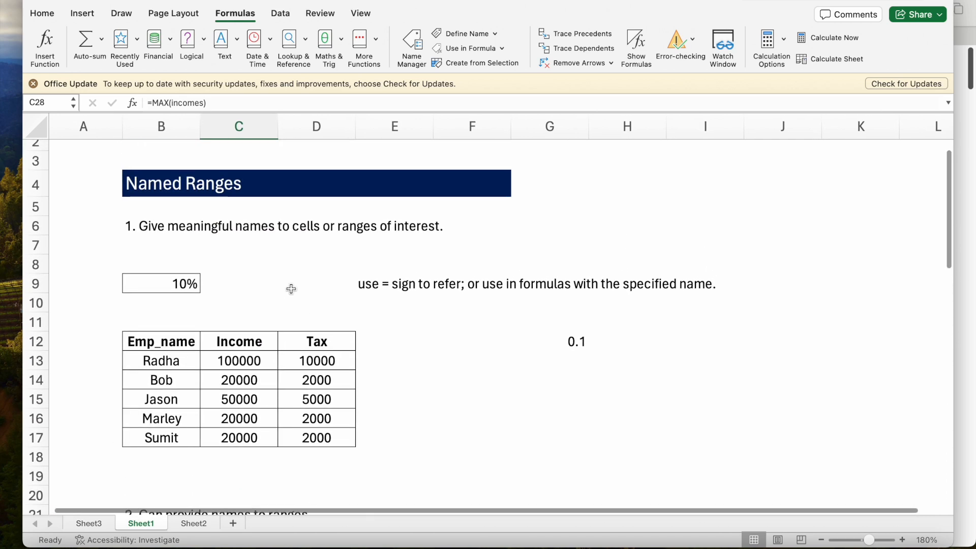
scroll(290, 349, "down", 5)
scroll(438, 378, "down", 7)
scroll(437, 378, "down", 1)
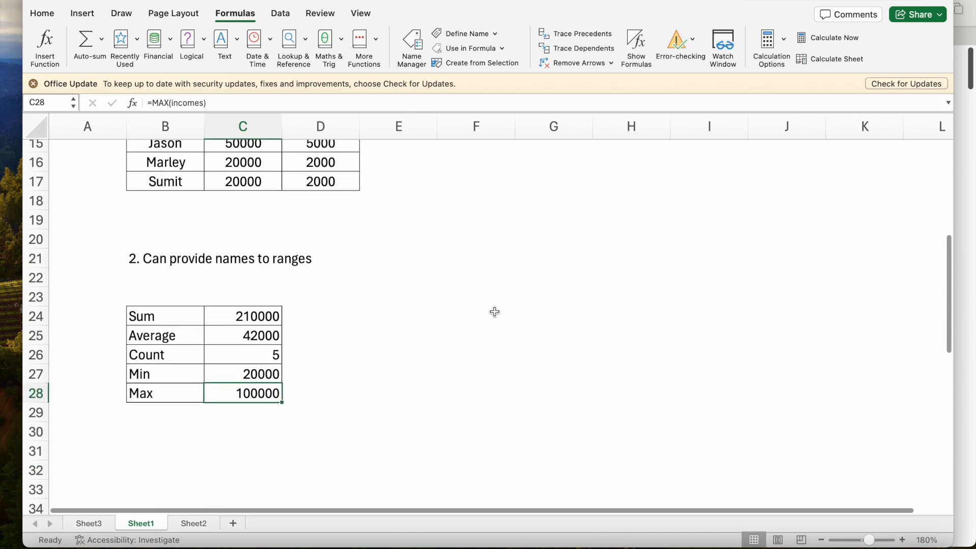
Refer to the whole named range from cell F24 with the formula =incomes
left_click(495, 311)
type("=incomes")
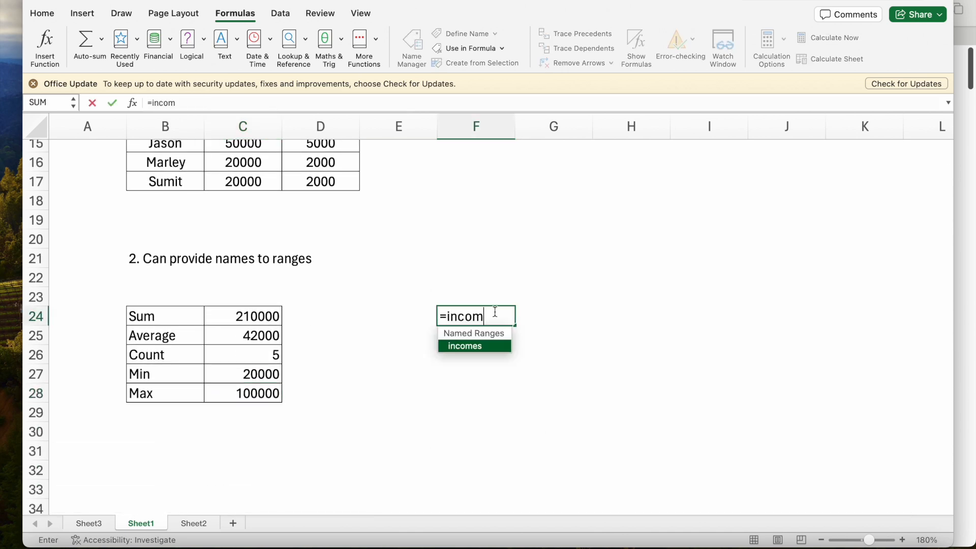
key("Return")
left_click(316, 299)
Examine the "3. Rules for Naming" section starting at B35 and the rules listed beneath it
scroll(316, 299, "down", 12)
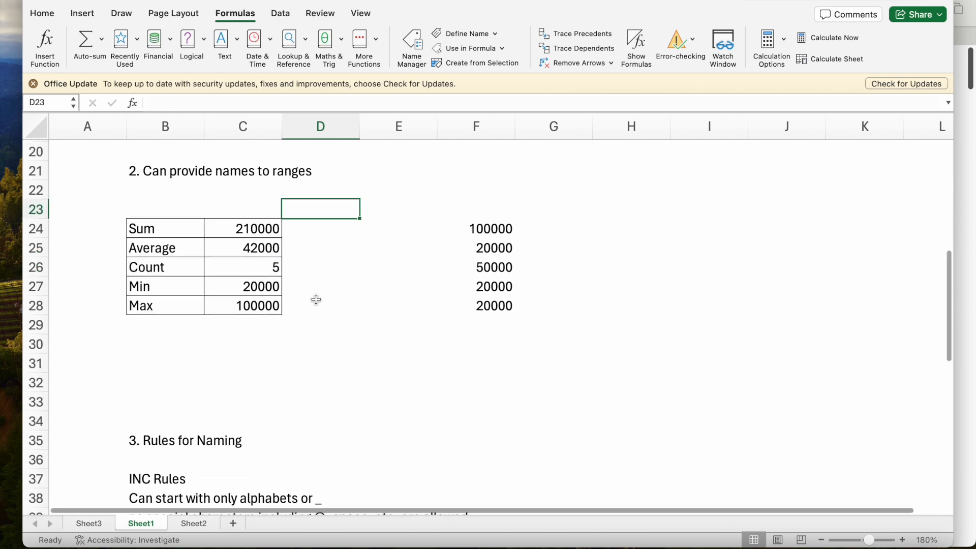
left_click(132, 303)
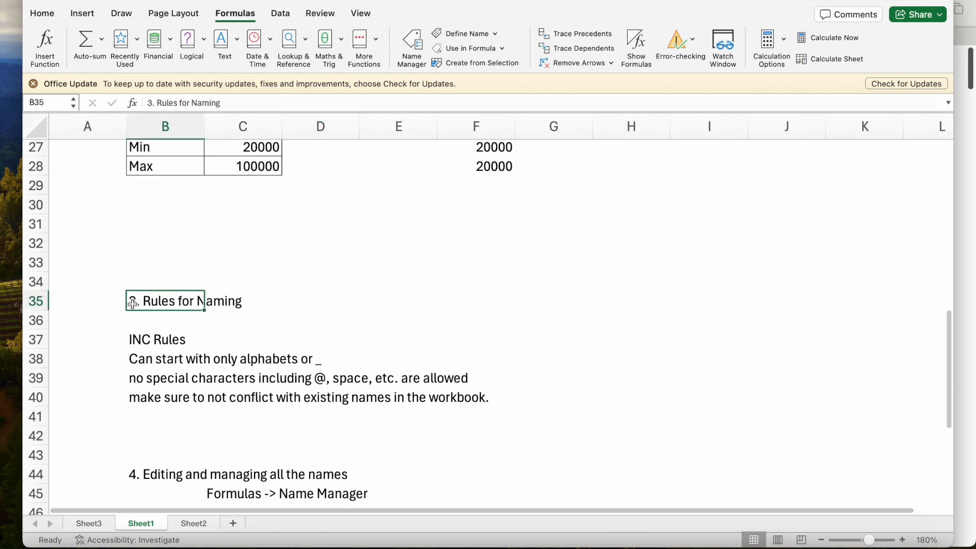
left_click_drag(150, 302, 435, 300)
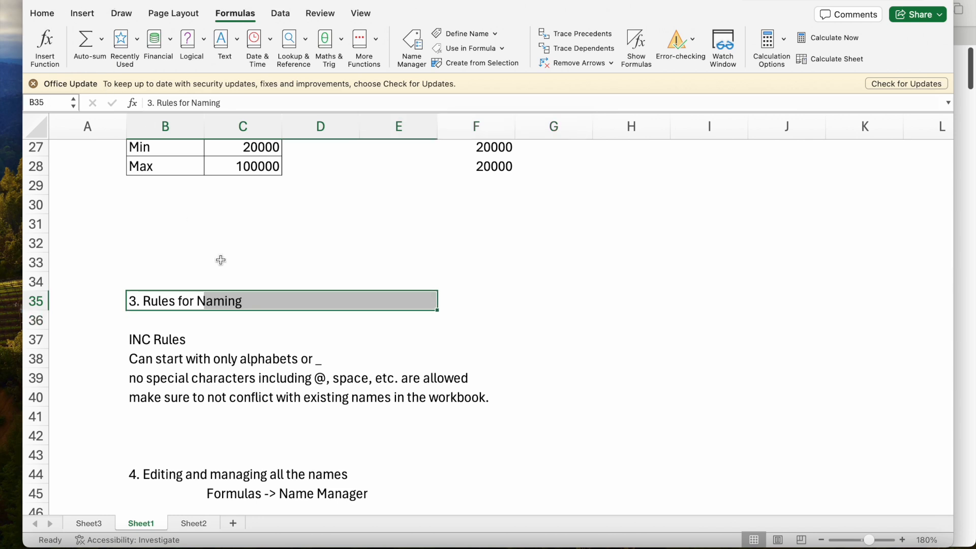
Make the "INC Rules" heading in cell B37 bold
scroll(223, 263, "down", 4)
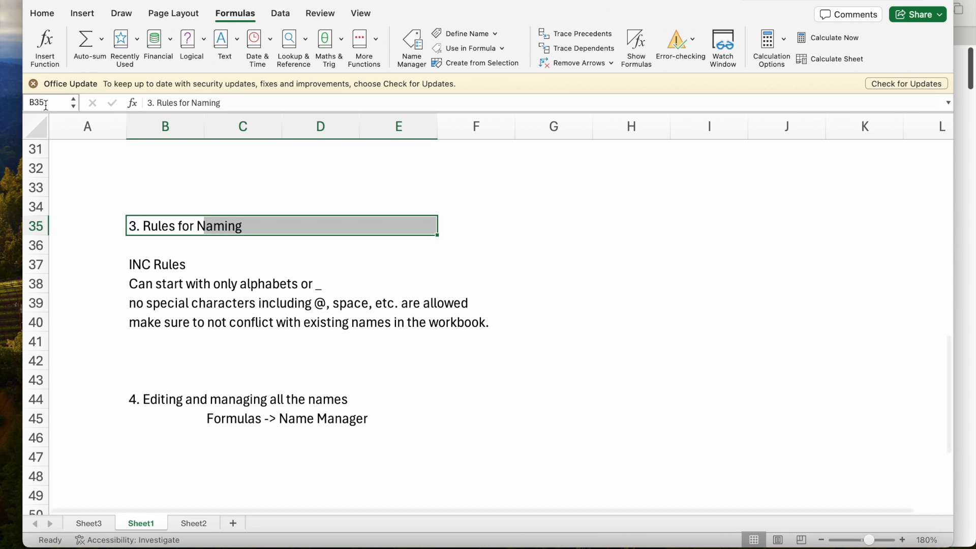
scroll(178, 240, "up", 10)
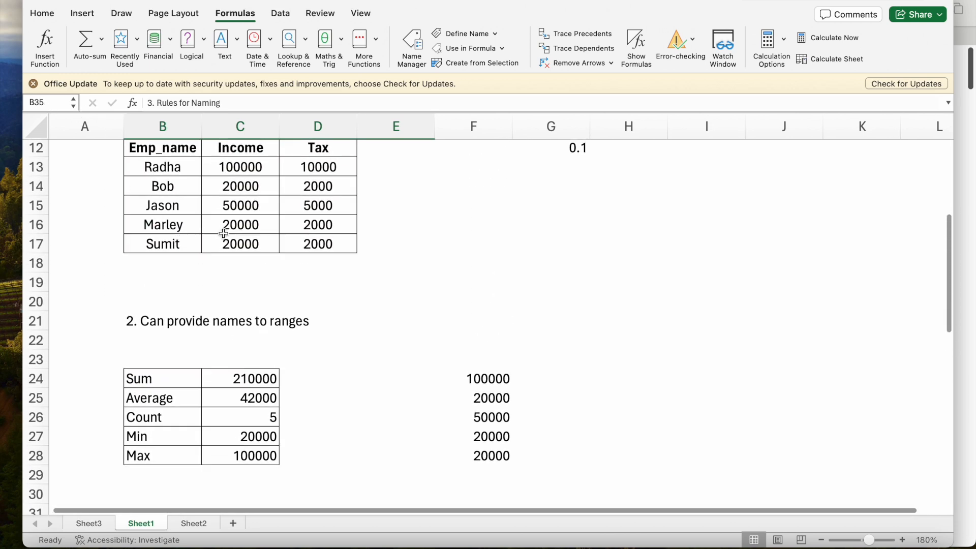
scroll(277, 286, "down", 10)
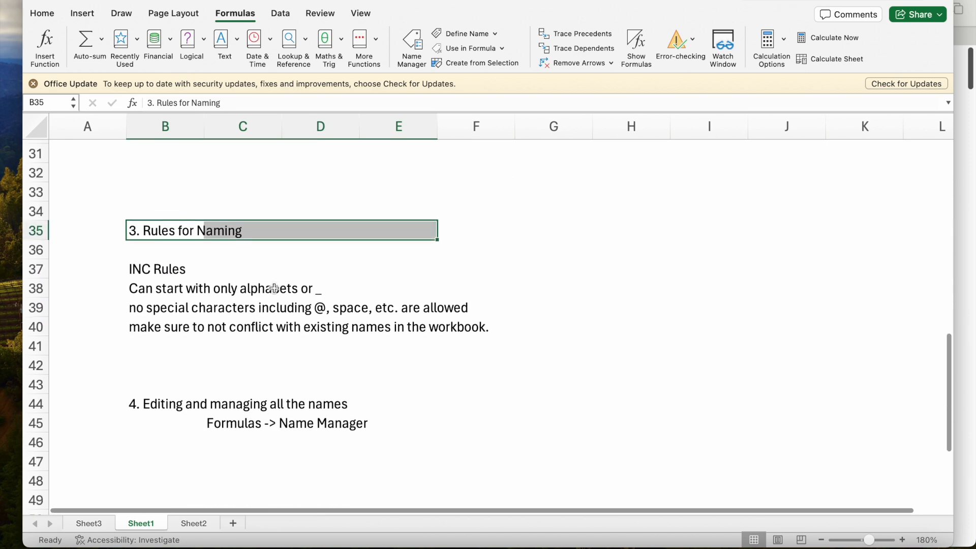
left_click(155, 271)
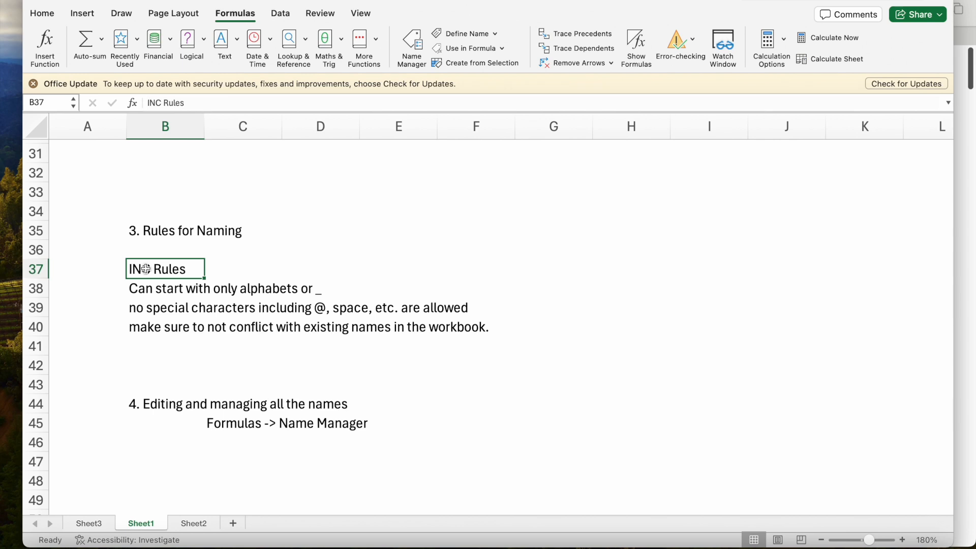
left_click(44, 14)
left_click(107, 59)
left_click(263, 321)
Extend the rule in B38 with the text ". Names can't start with numbers or any special characters"
scroll(269, 320, "down", 3)
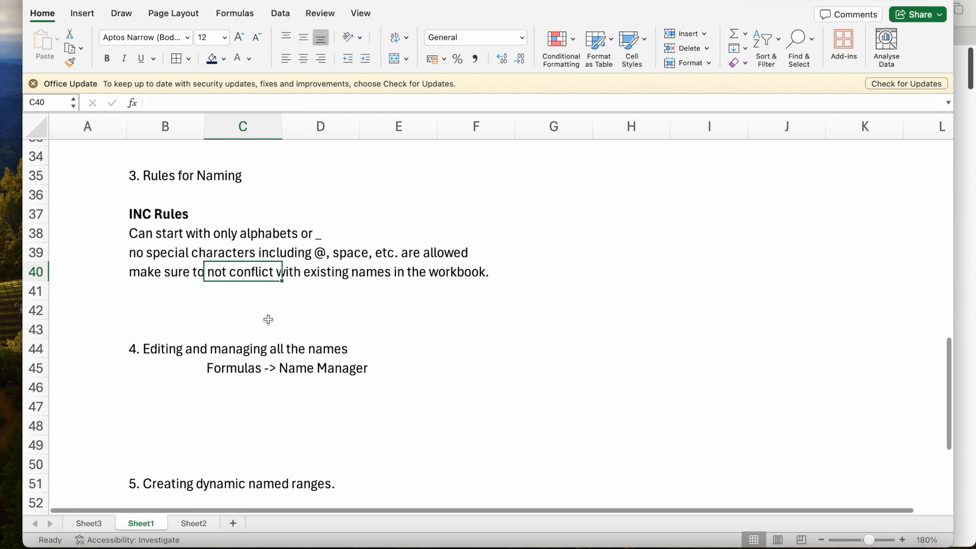
left_click(133, 233)
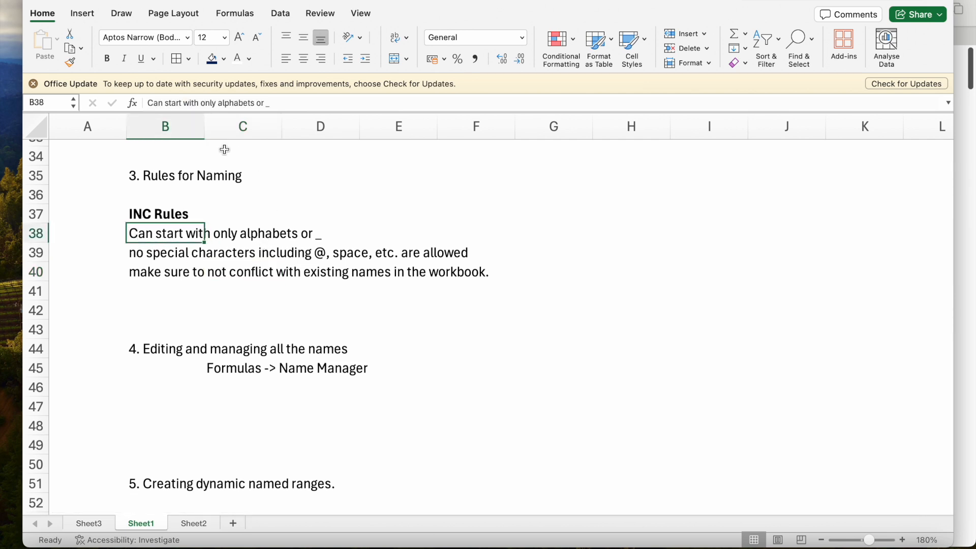
left_click(149, 103)
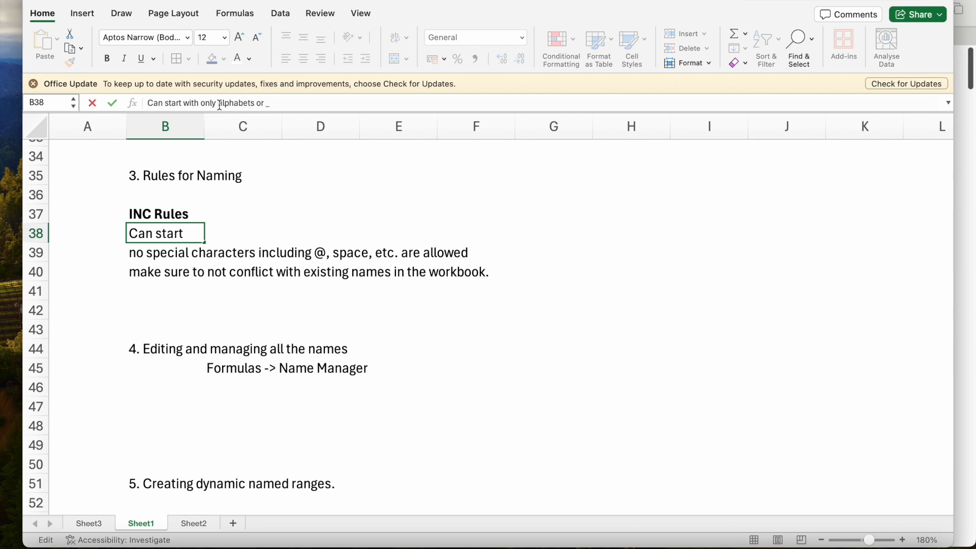
left_click_drag(219, 103, 290, 101)
key("Escape")
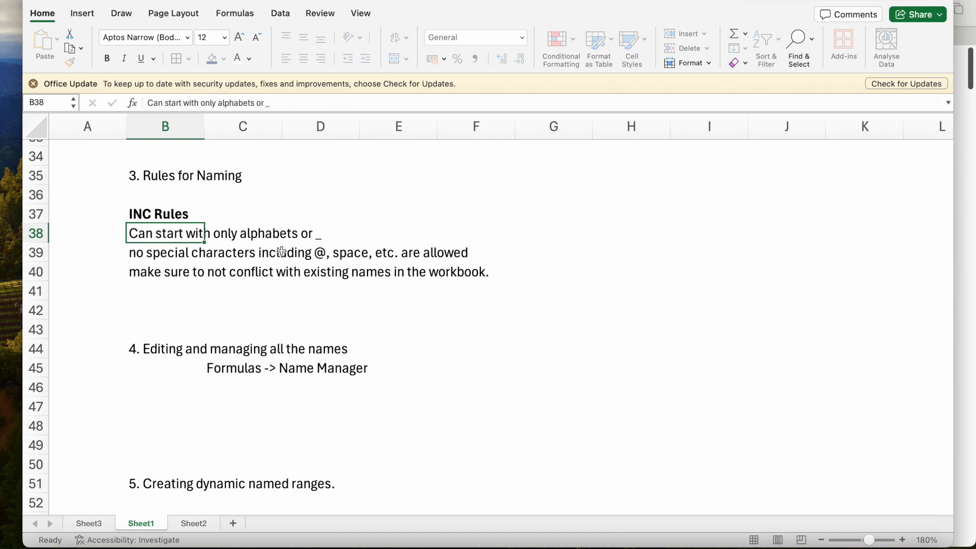
left_click(388, 231)
left_click(128, 237)
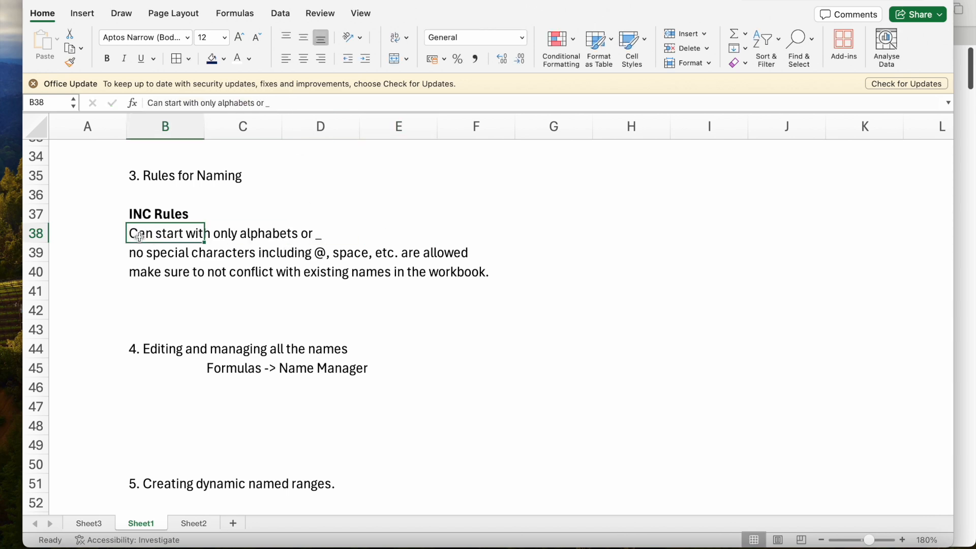
left_click(294, 104)
type(". Names can't start with numb")
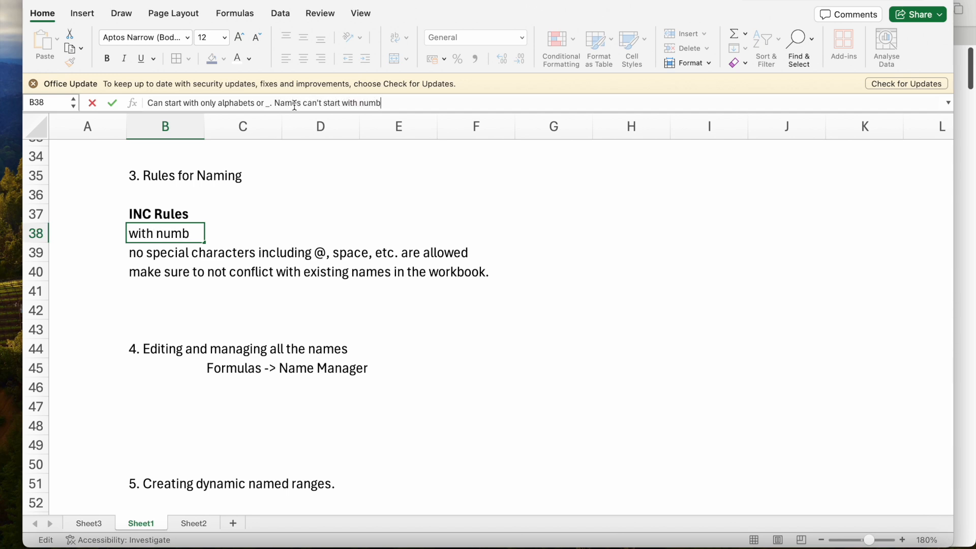
type("ers or any special characters")
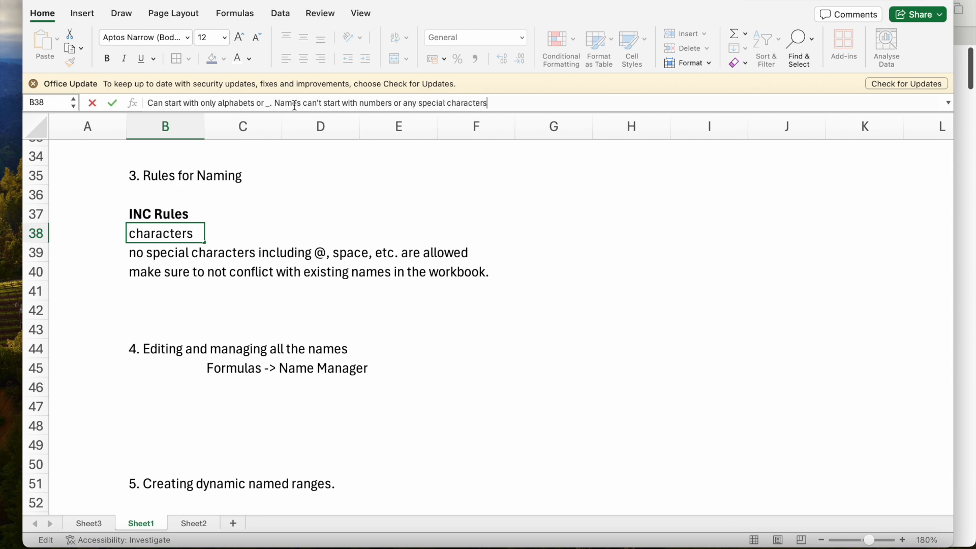
key("Return")
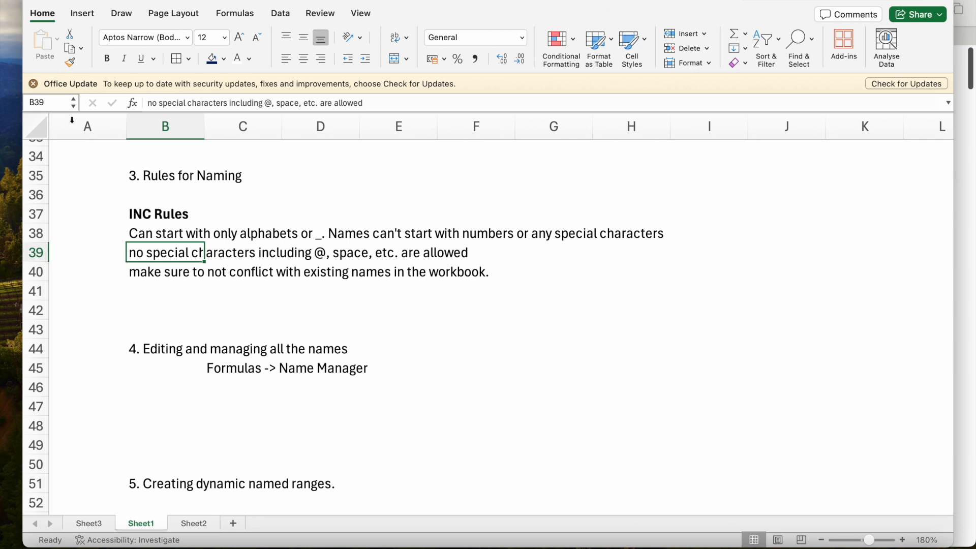
Try to name cell F44 2sum to test the rule on starting characters
left_click(503, 349)
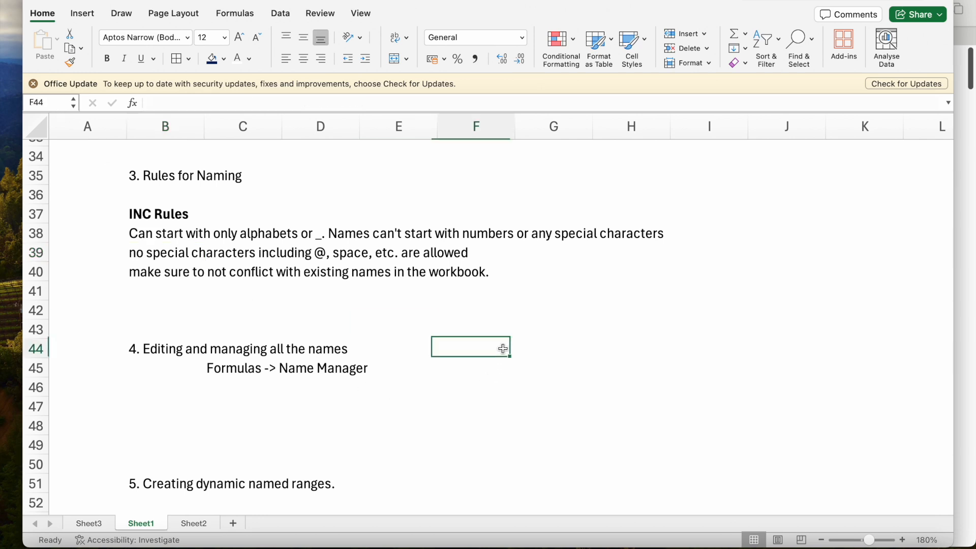
left_click(47, 105)
type("2sum")
key("Return")
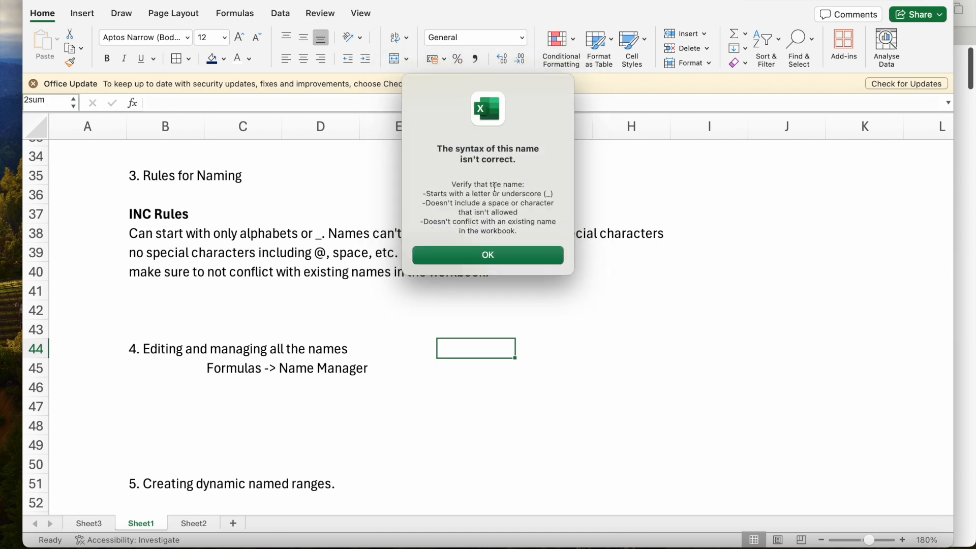
left_click(518, 255)
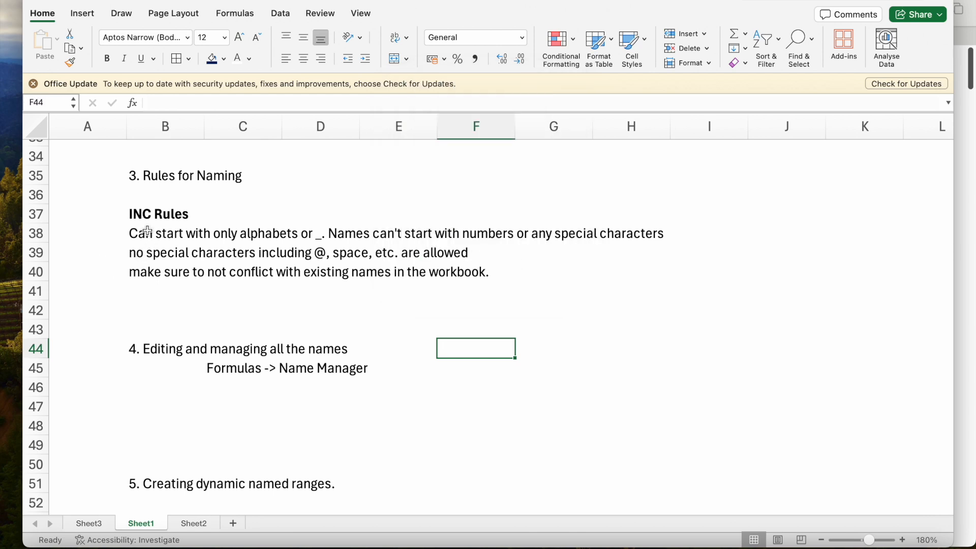
Examine the rules in B38 and B39 on permitted starting characters and on special characters and spaces
left_click(147, 231)
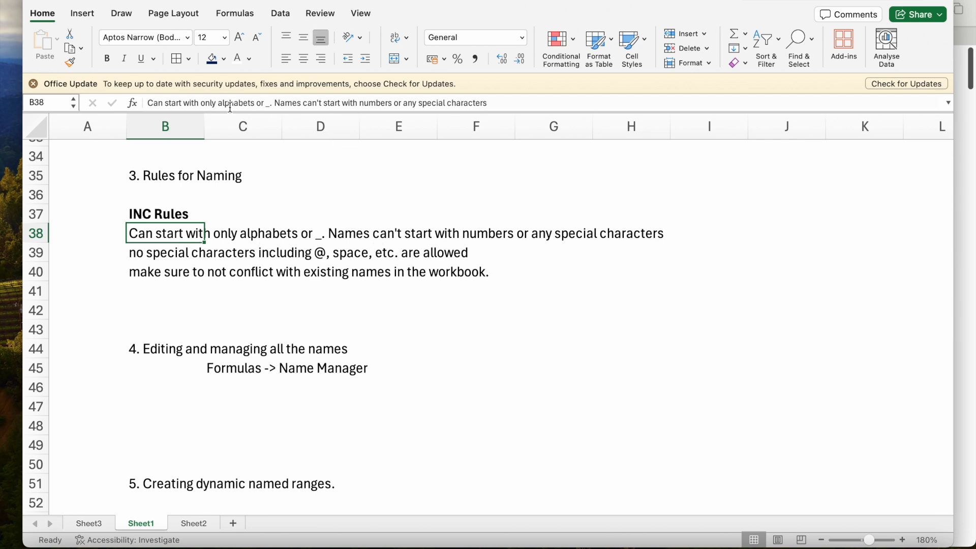
left_click_drag(221, 104, 268, 105)
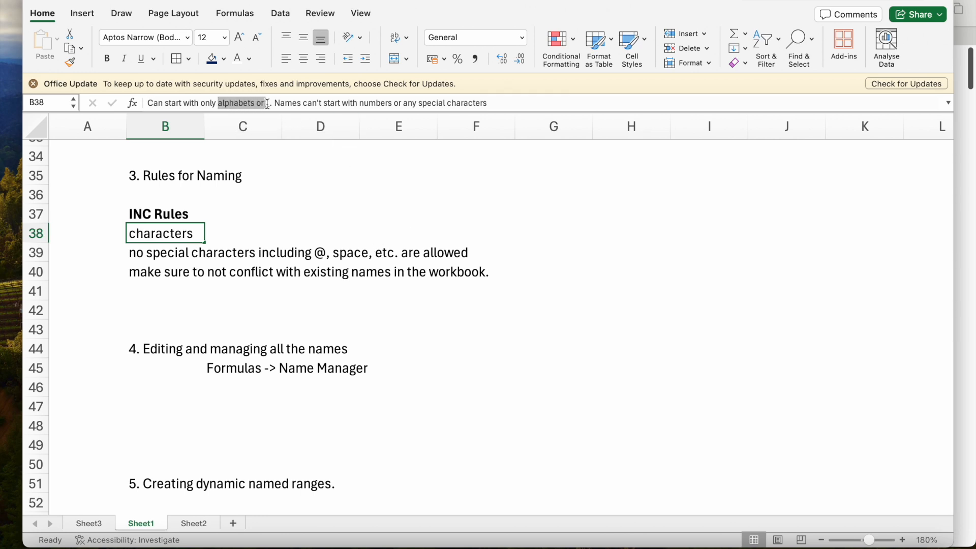
left_click(168, 271)
left_click(146, 254)
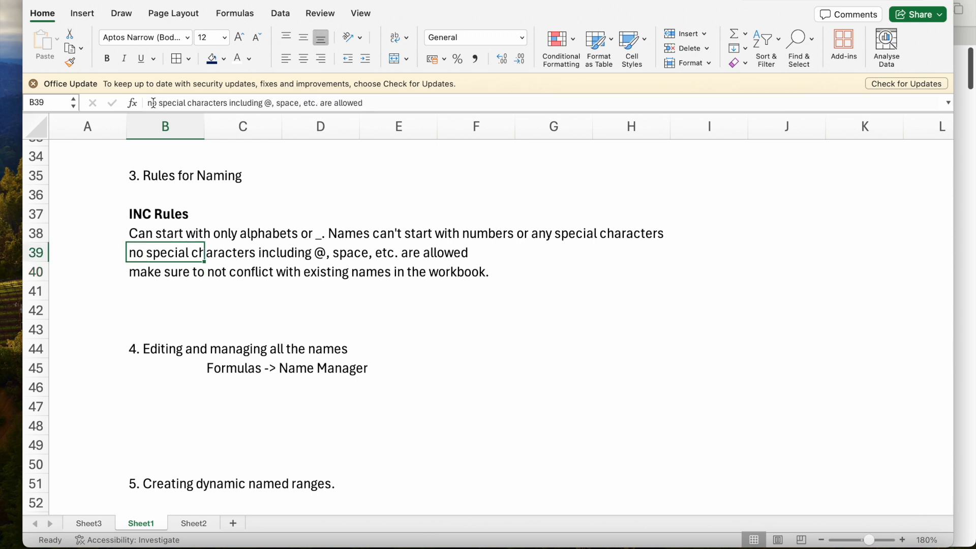
left_click_drag(150, 103, 367, 104)
left_click(284, 105)
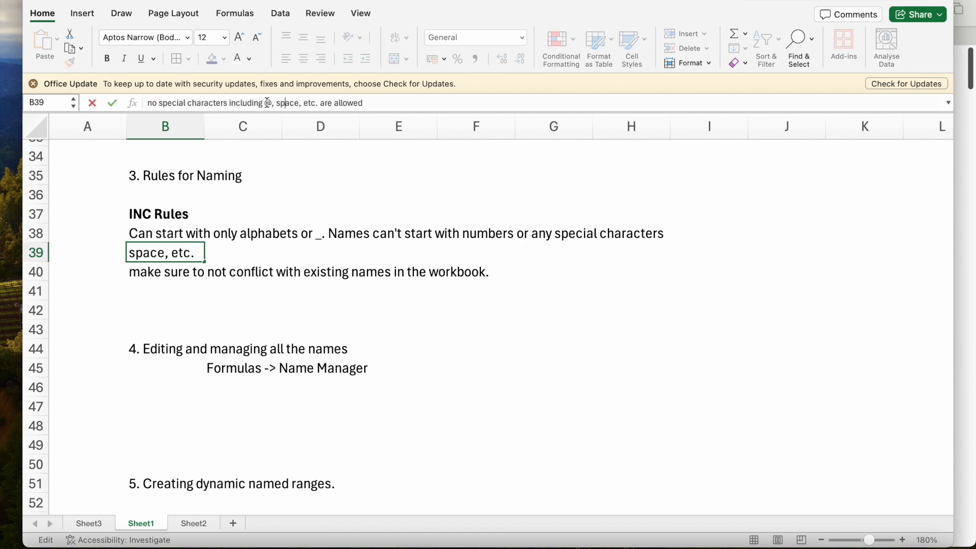
left_click_drag(267, 103, 365, 104)
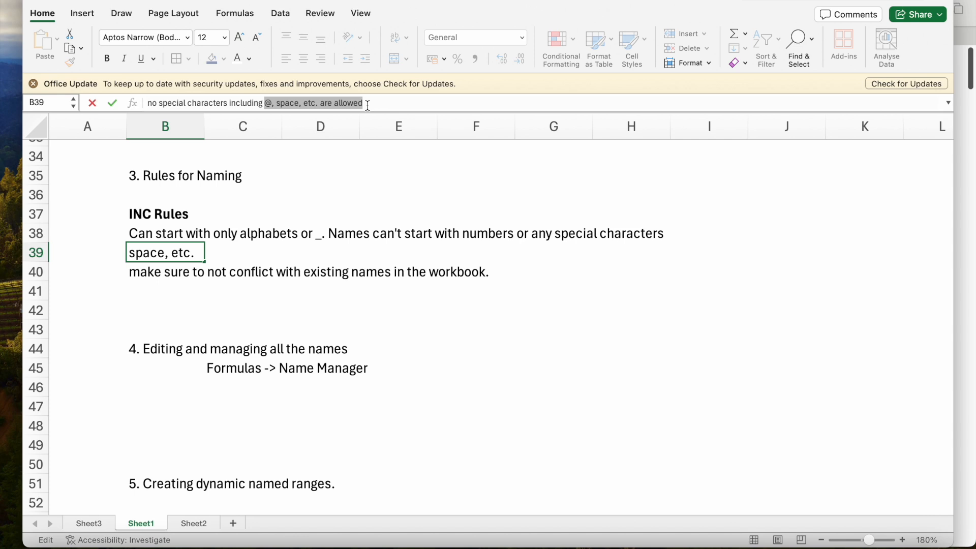
key("Return")
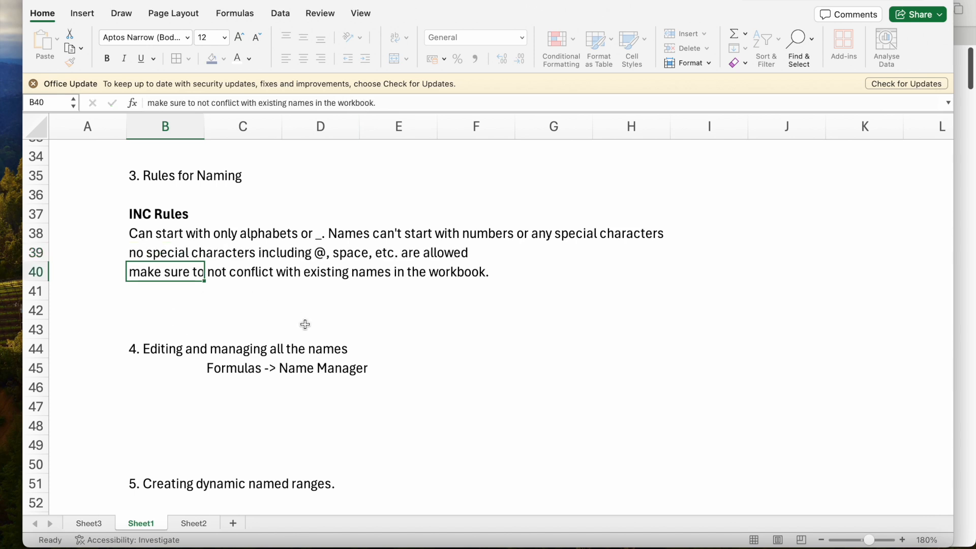
Try to name cell B40 "income 1" to test the rule against spaces
left_click(52, 104)
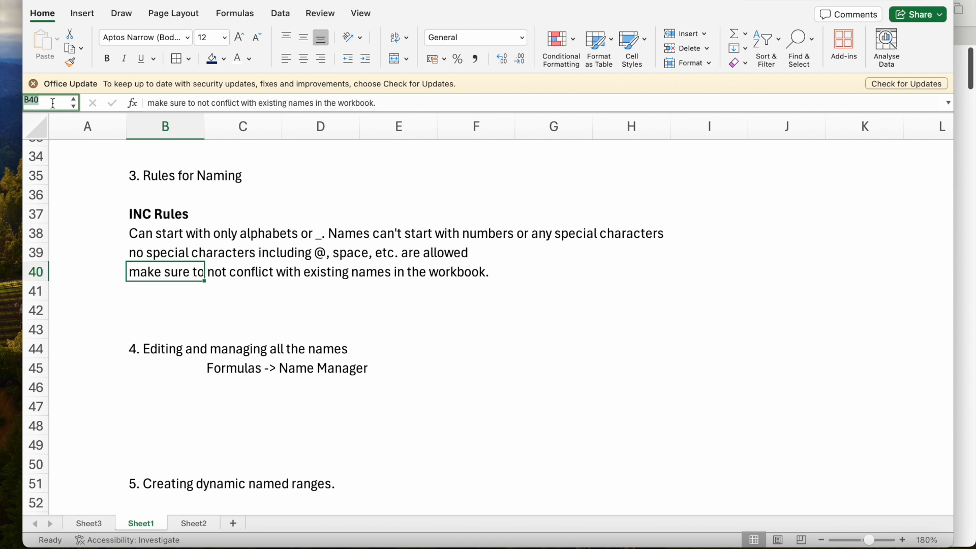
type("income 1")
key("Return")
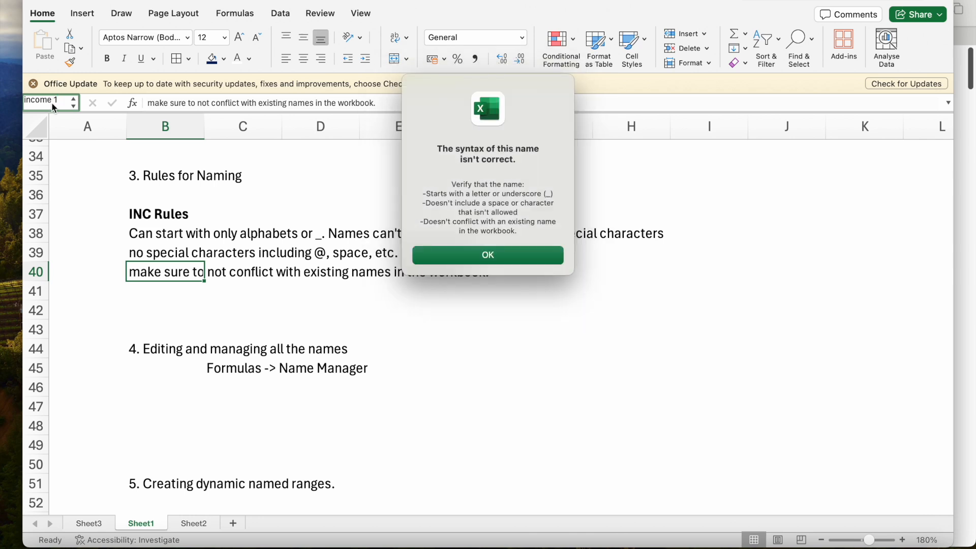
left_click(488, 255)
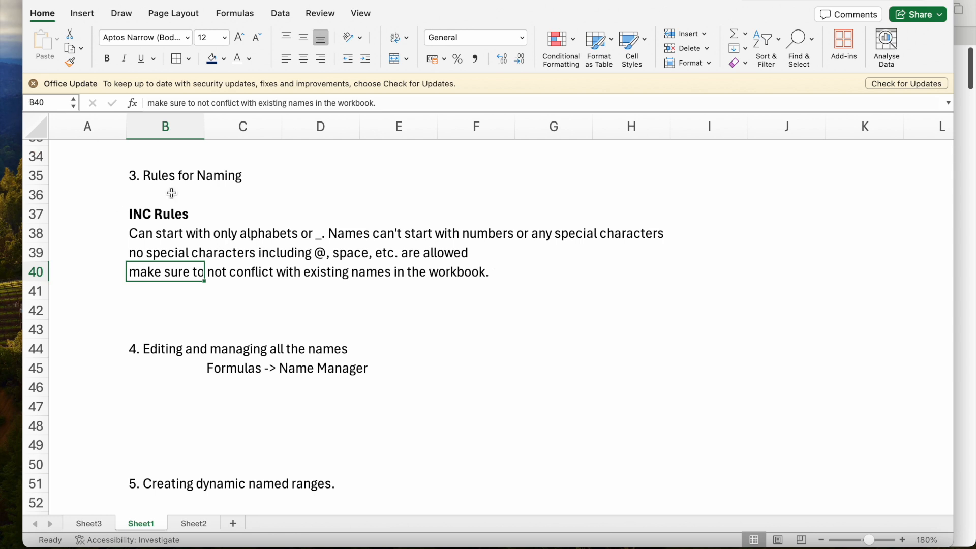
Examine the rule in B40 about conflicts with existing names in the workbook
scroll(207, 226, "up", 3)
scroll(156, 274, "down", 3)
left_click(152, 257)
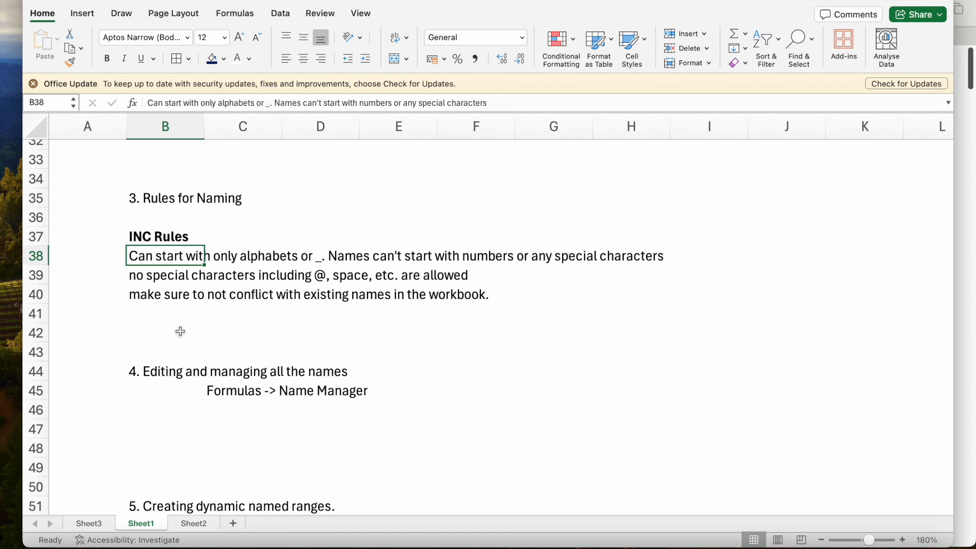
left_click(146, 297)
scroll(146, 298, "down", 2)
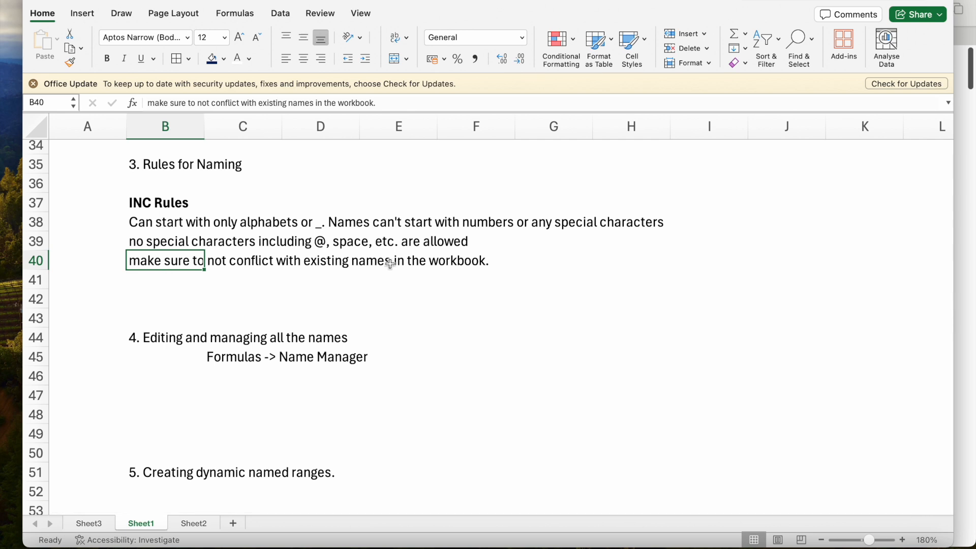
left_click(477, 267)
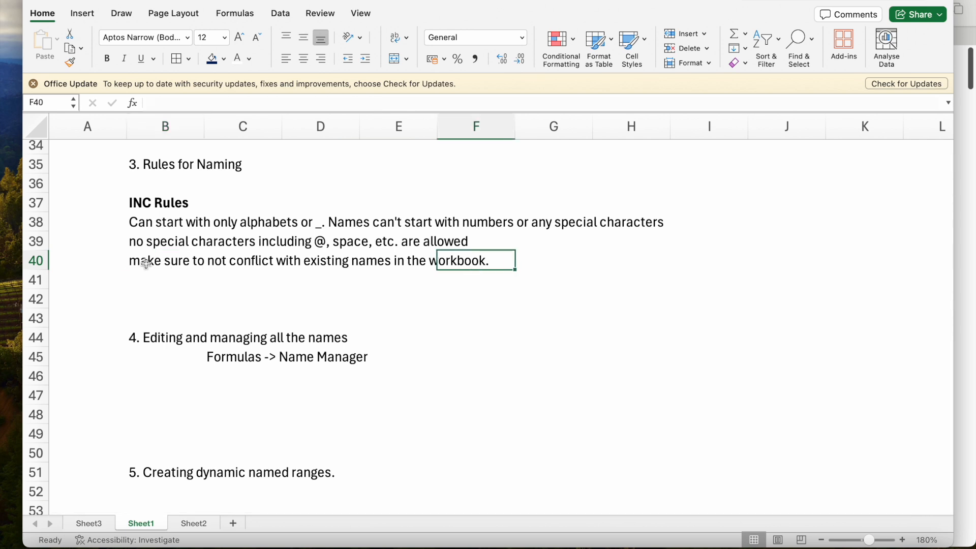
left_click_drag(146, 264, 538, 260)
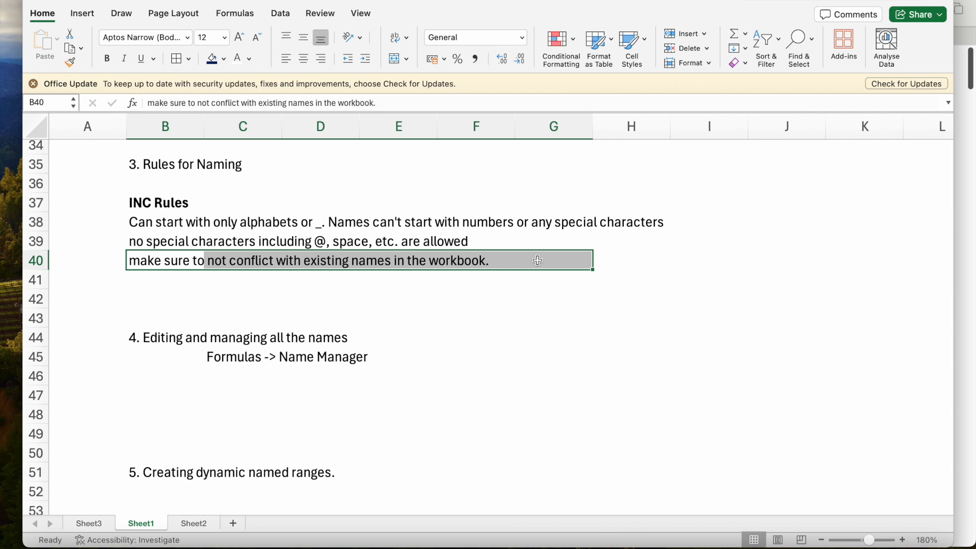
Enter =sum in cell I40 to bring up the matching built-in function names, and discard the entry
left_click(700, 256)
type("=sum")
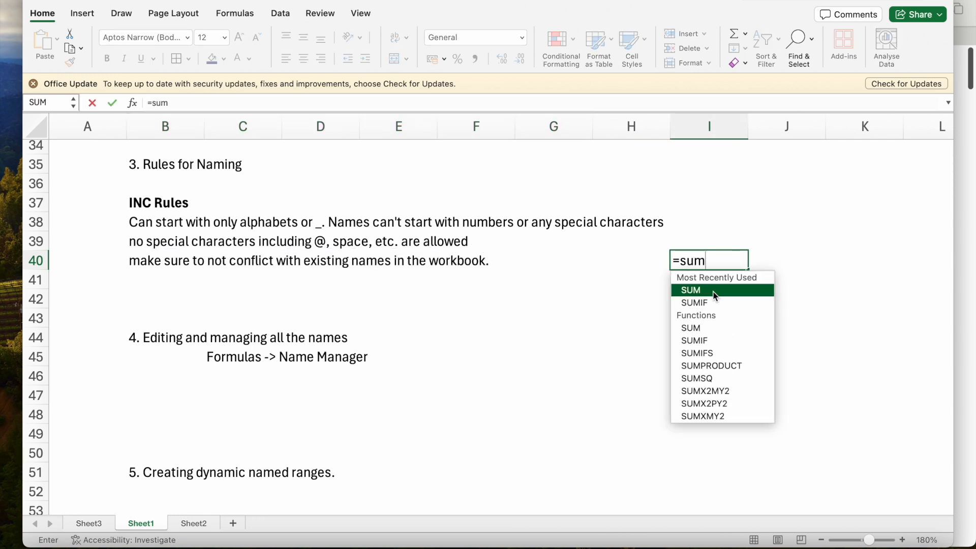
key("BackSpace")
key("BackSpace")
key("BackSpace")
key("BackSpace")
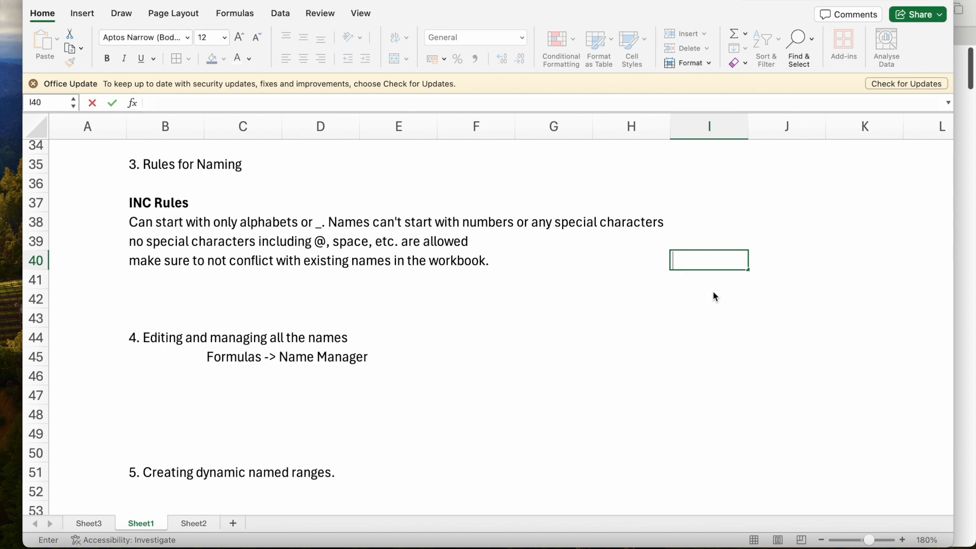
key("Return")
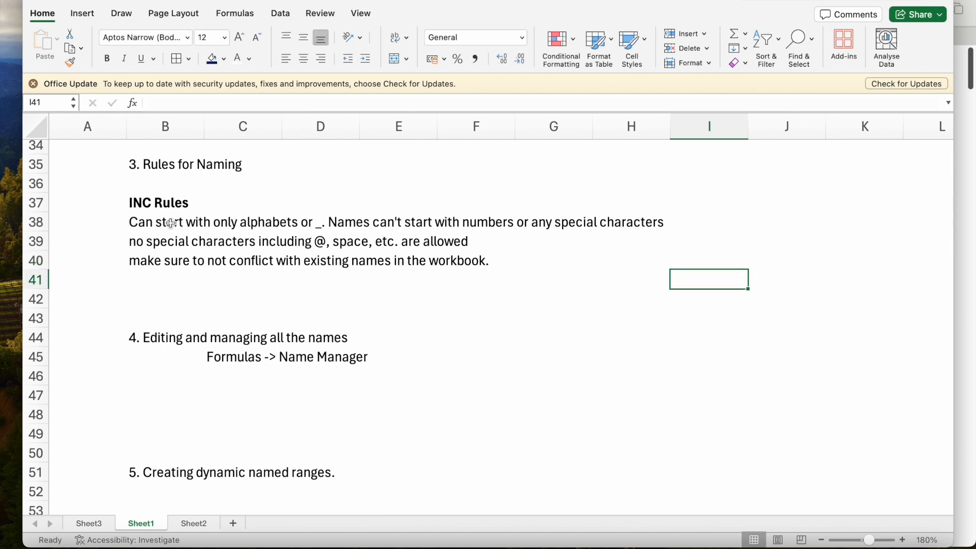
Look back over the naming rules and the summary and employee tables above them
left_click(148, 222)
scroll(148, 222, "down", 1)
scroll(146, 220, "up", 3)
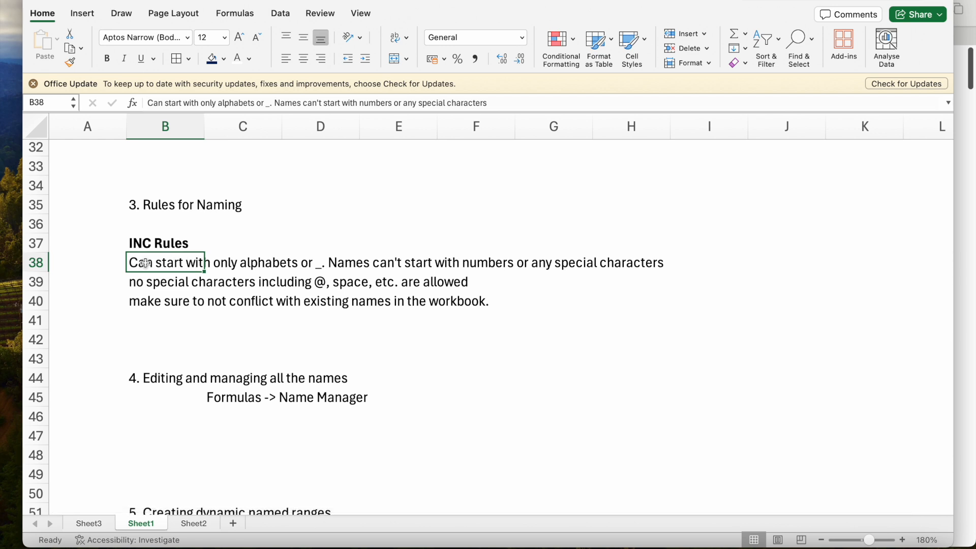
scroll(216, 275, "up", 6)
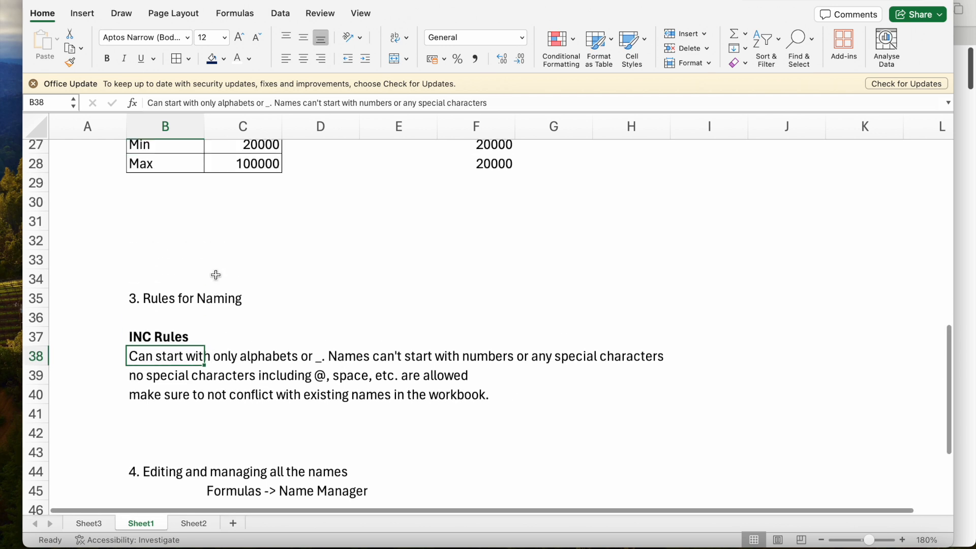
scroll(216, 275, "down", 6)
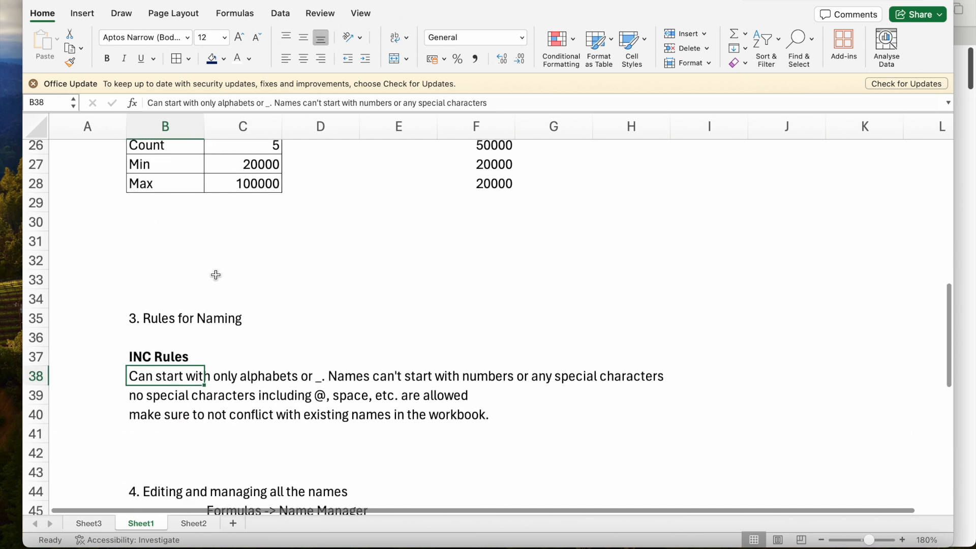
scroll(216, 275, "up", 8)
scroll(216, 275, "up", 3)
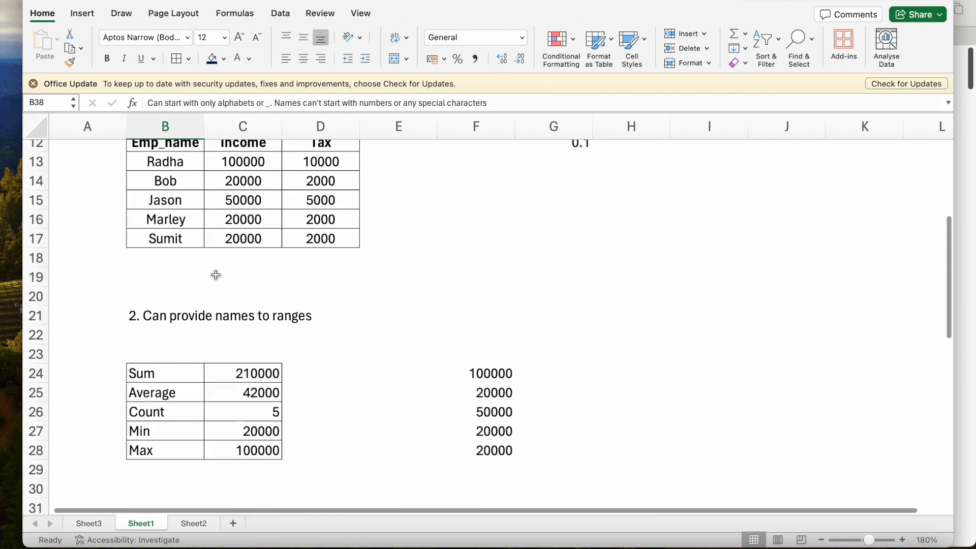
Name the whole employee table in B12:D17, including its headers, data
scroll(279, 297, "up", 2)
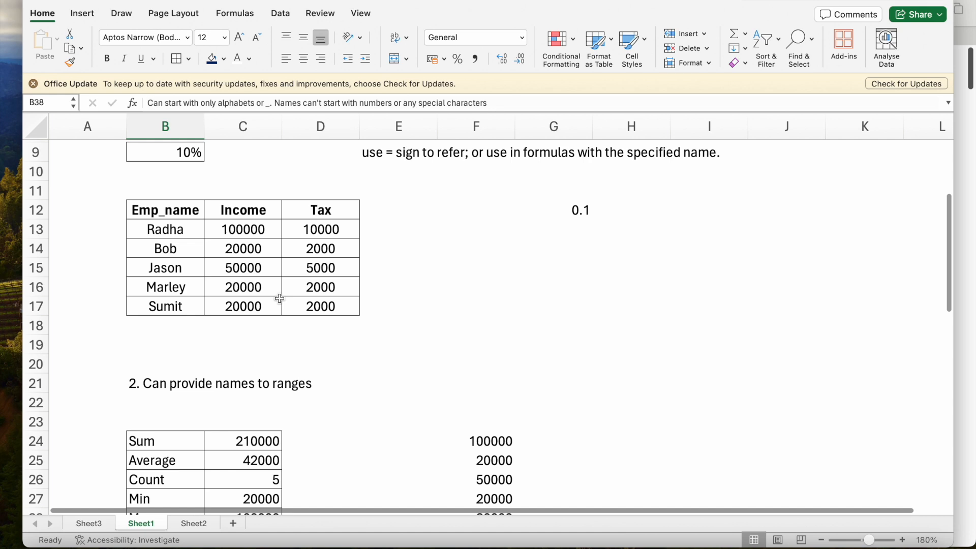
scroll(279, 297, "up", 5)
scroll(279, 297, "down", 3)
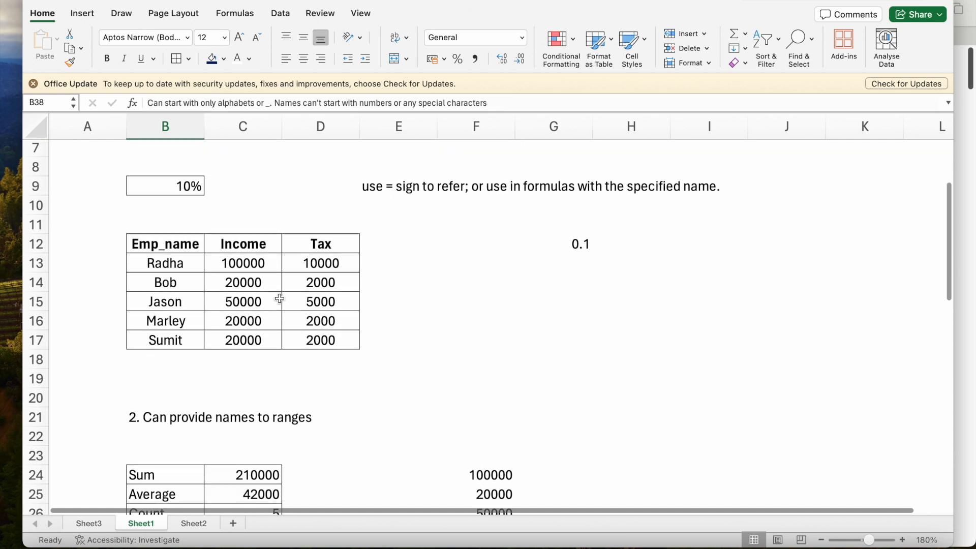
left_click_drag(224, 263, 241, 340)
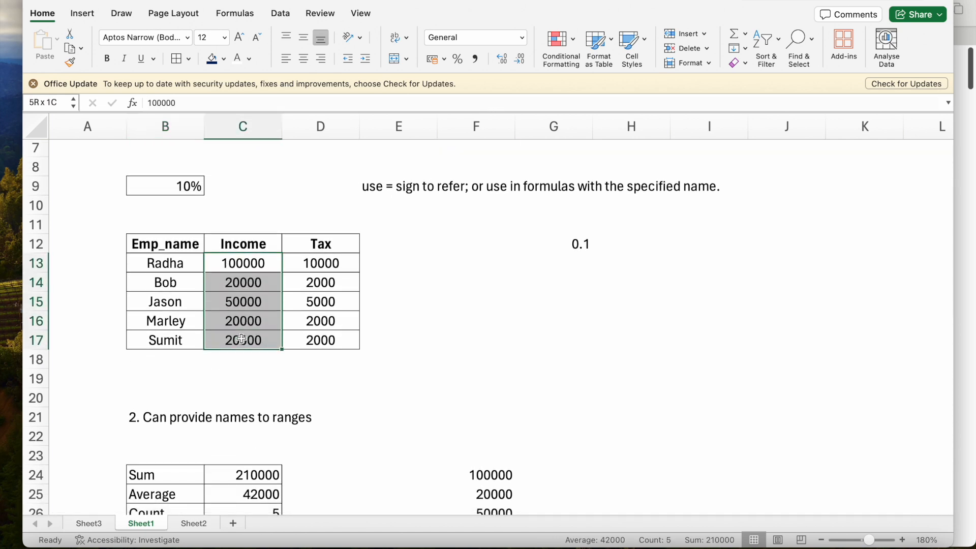
left_click_drag(154, 247, 325, 333)
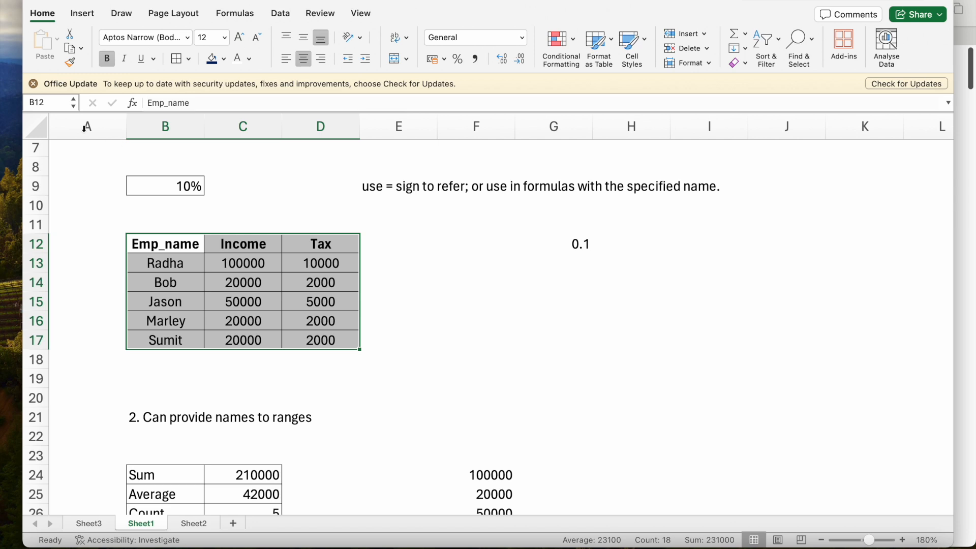
left_click(48, 103)
type("dat")
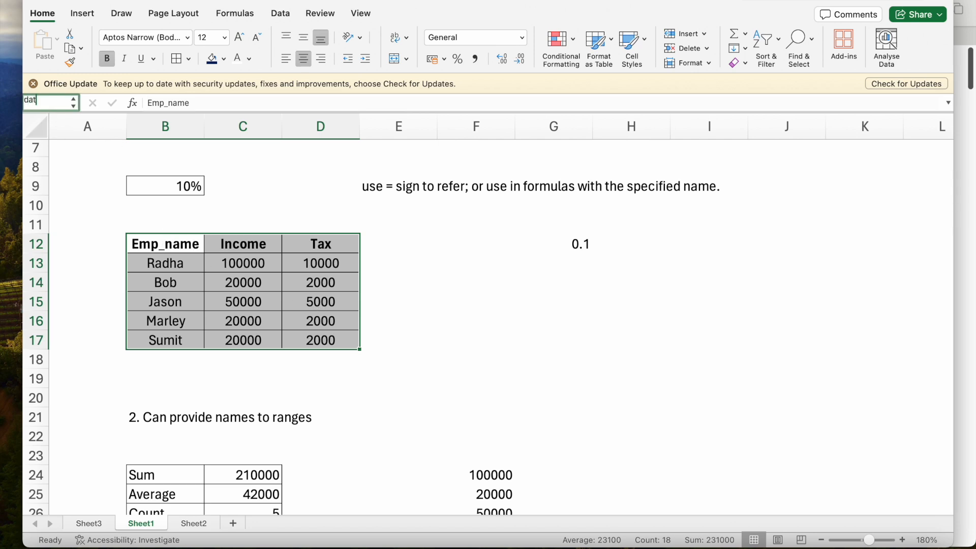
key("Return")
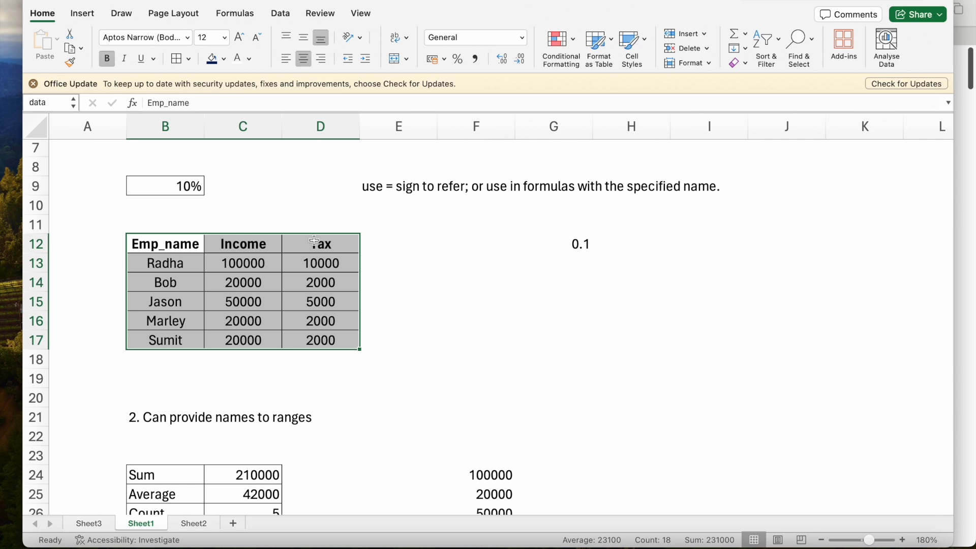
Enter =data in cell H16 to reproduce the named employee table there
left_click(612, 327)
type("=da")
key("Return")
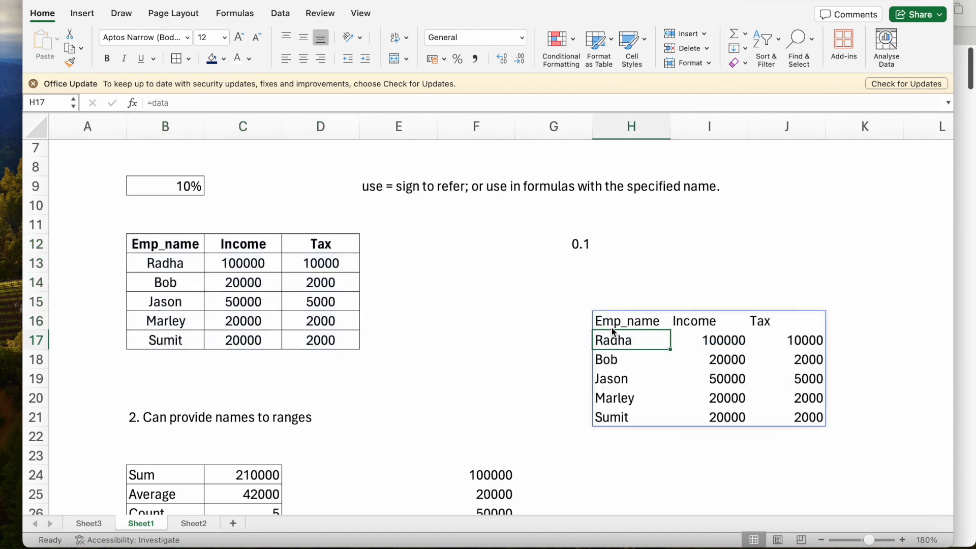
left_click(489, 337)
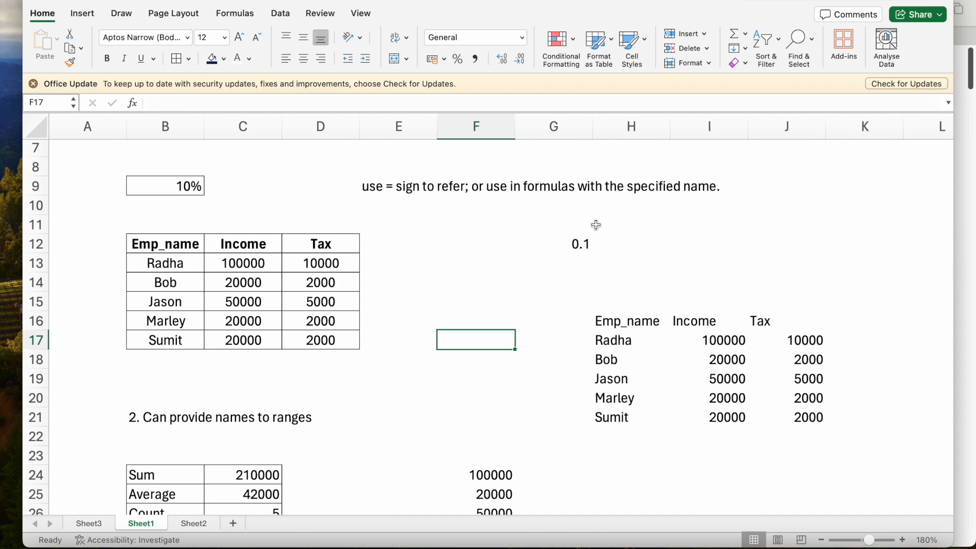
Look over the employee and summary tables, the naming rules, and the section on editing and managing names
scroll(377, 360, "down", 5)
scroll(377, 360, "down", 4)
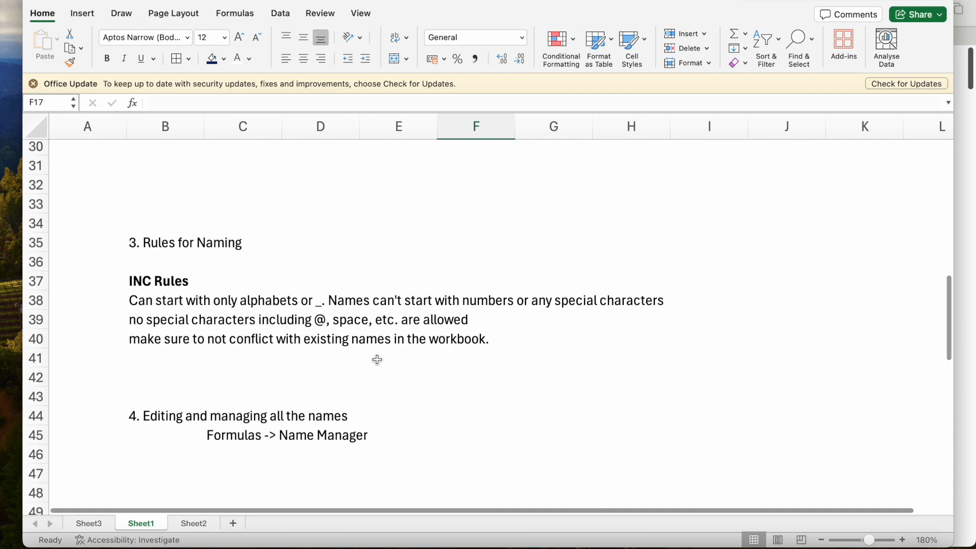
scroll(376, 359, "up", 10)
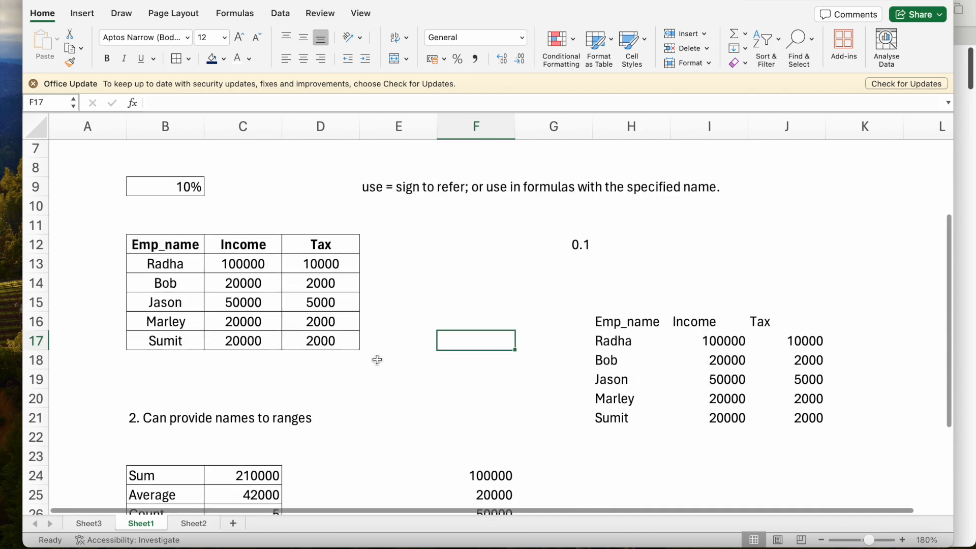
scroll(377, 359, "down", 4)
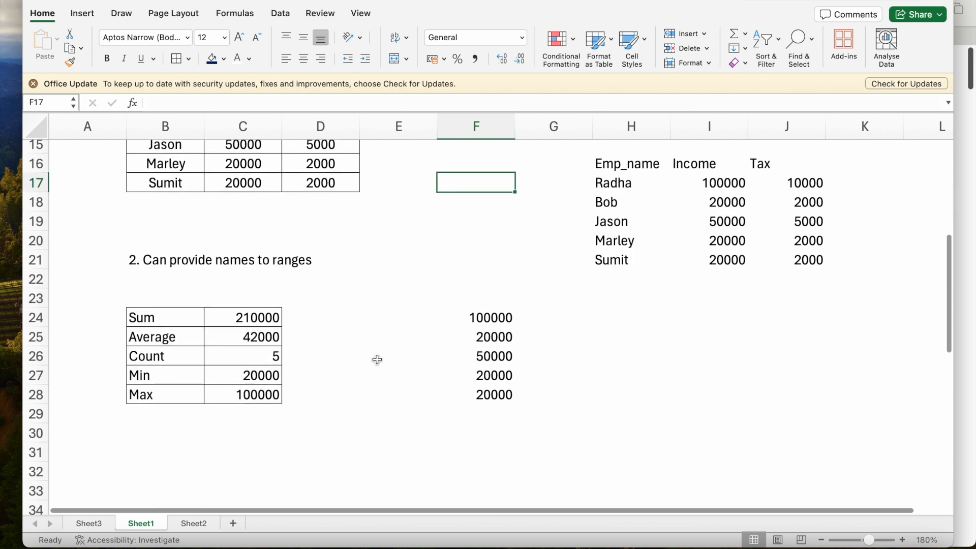
scroll(376, 359, "down", 4)
scroll(377, 360, "down", 2)
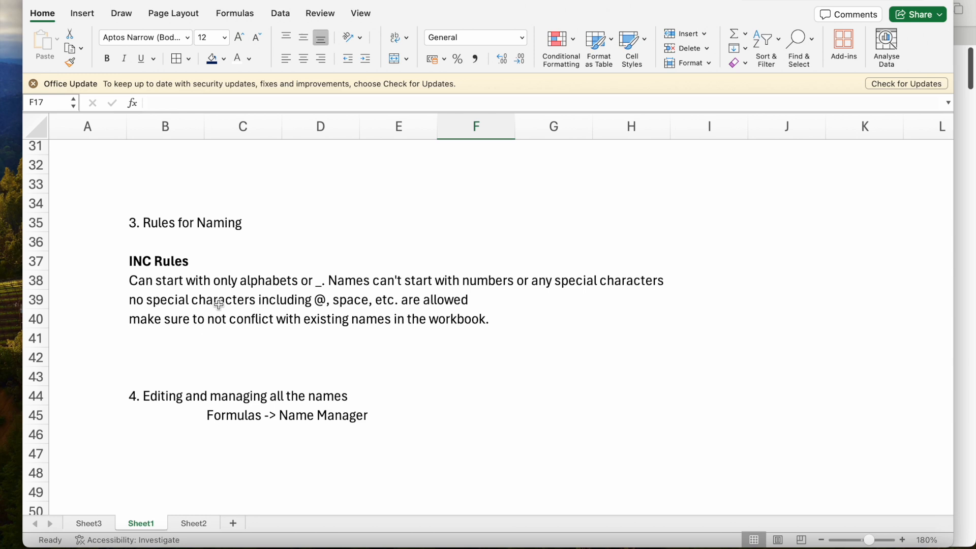
scroll(240, 285, "up", 7)
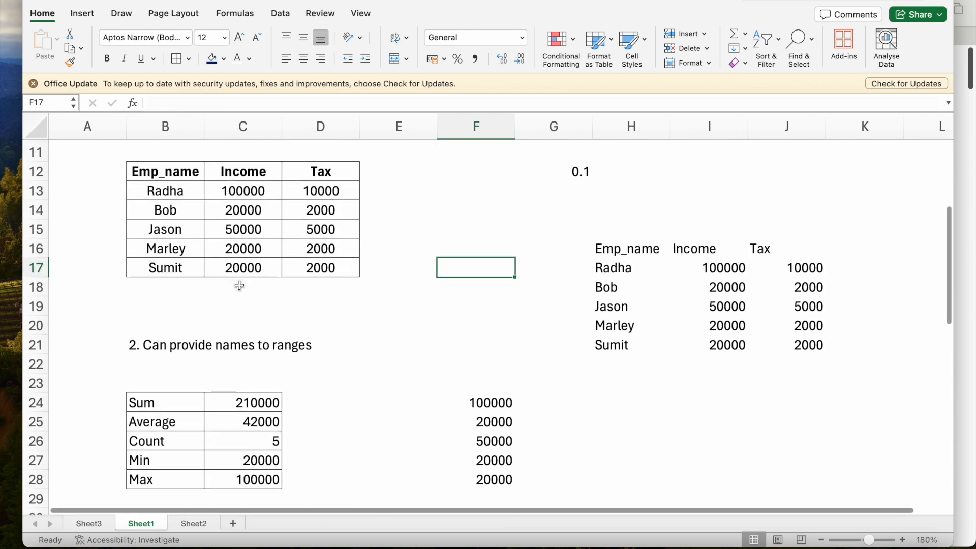
scroll(239, 285, "down", 8)
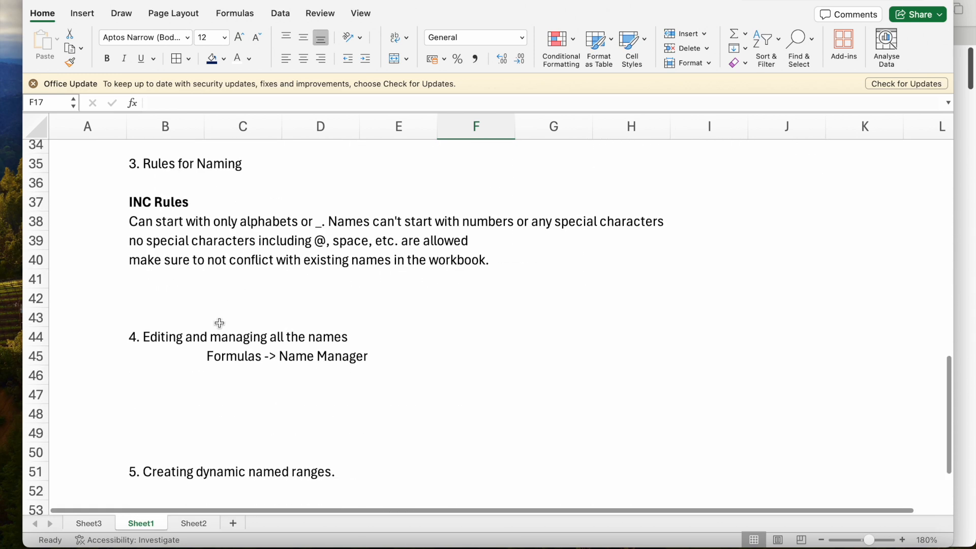
left_click(155, 334)
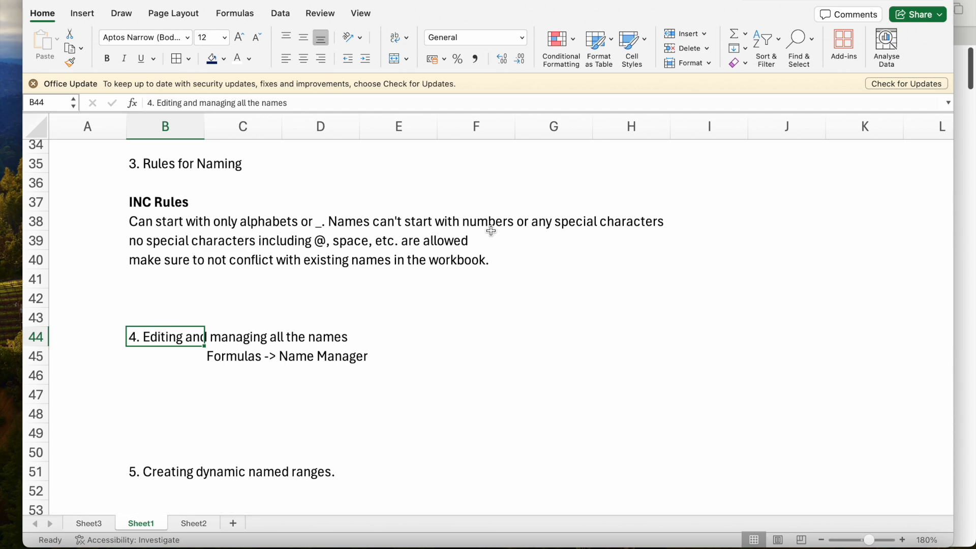
scroll(226, 309, "up", 8)
scroll(227, 308, "down", 2)
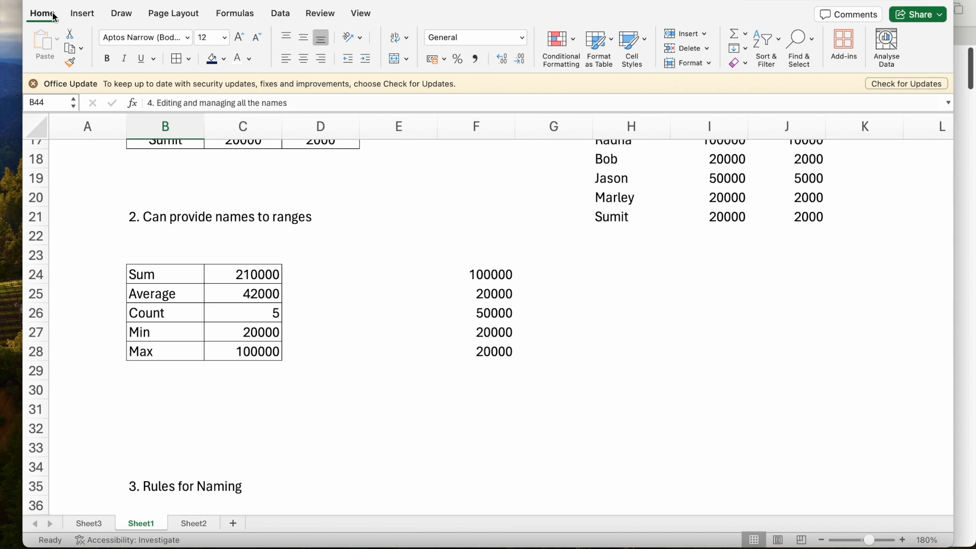
scroll(252, 271, "down", 6)
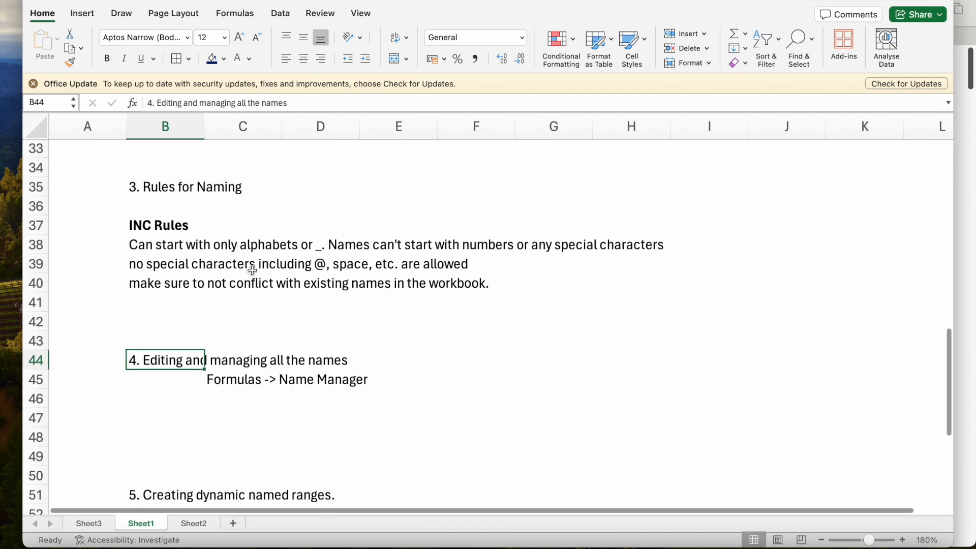
Make the "Formulas -> Name Manager" note in C45 bold
left_click(219, 364)
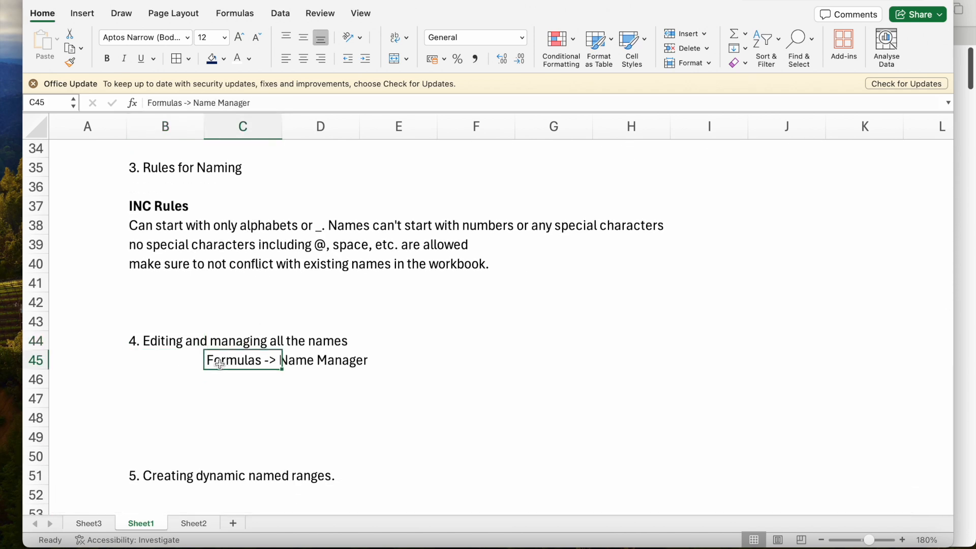
key("shift+Right")
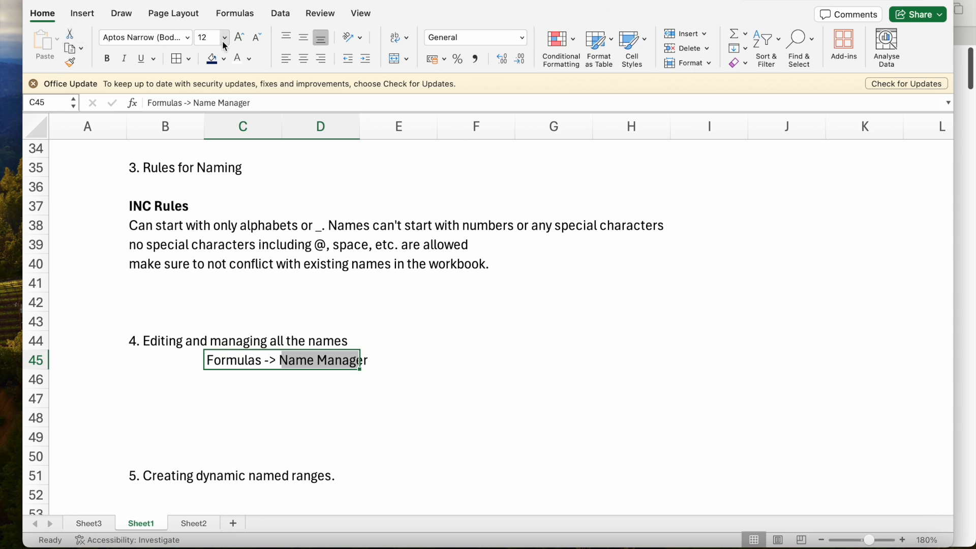
left_click(108, 59)
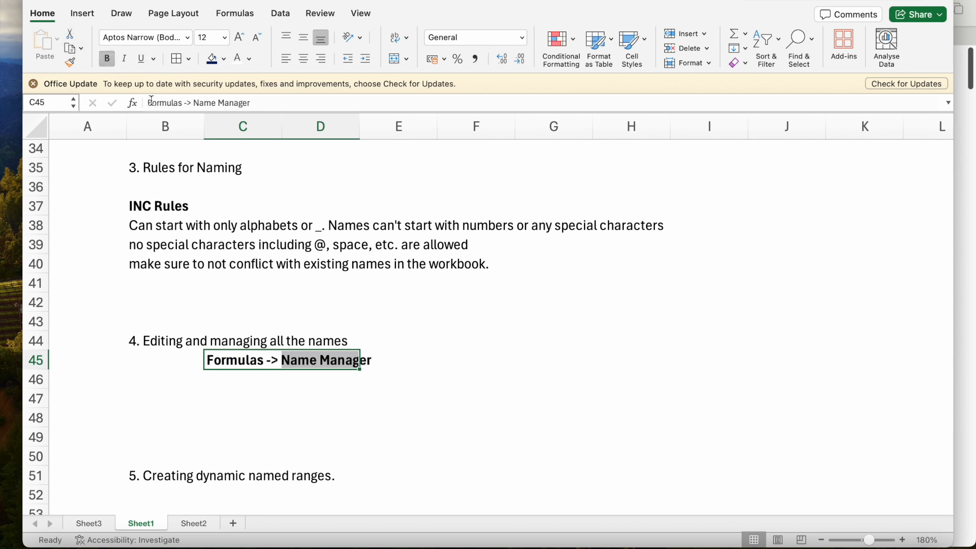
left_click(240, 398)
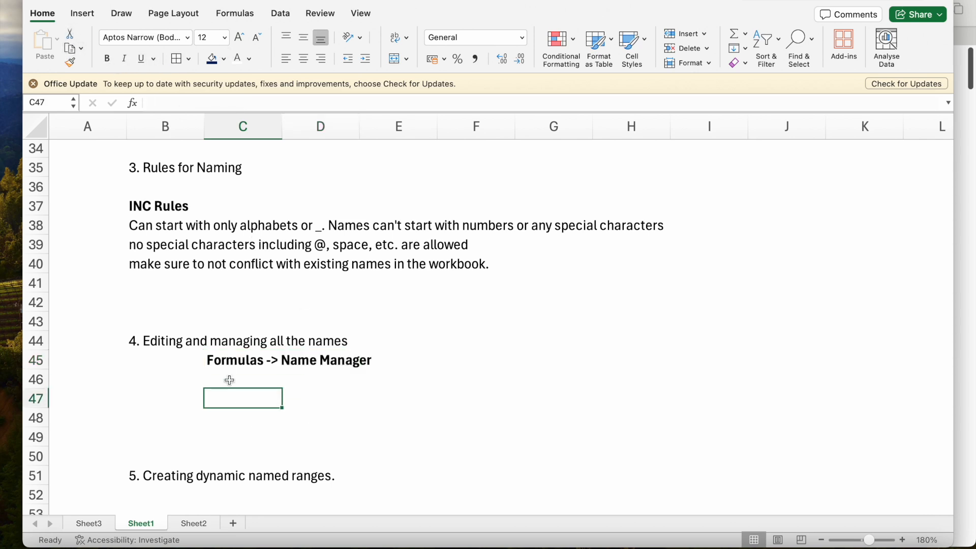
Rename the incomes range in the Name Manager to a name beginning with employee_in, keeping its reference to C13:C17
left_click(242, 19)
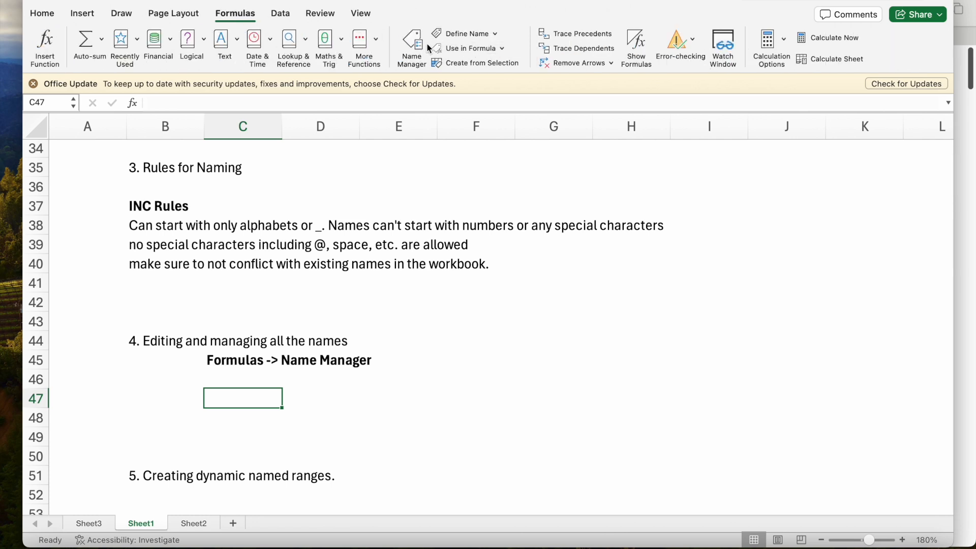
left_click(412, 45)
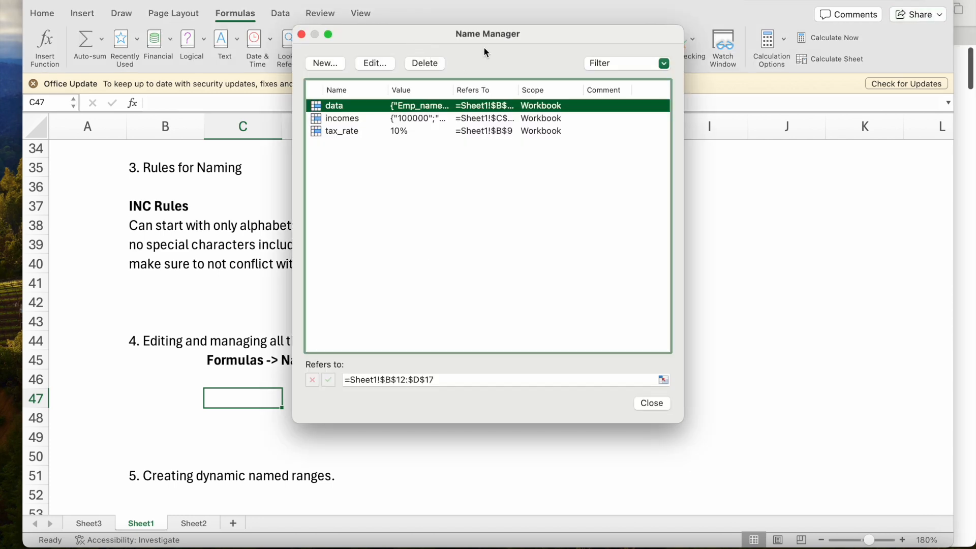
left_click_drag(425, 36, 648, 12)
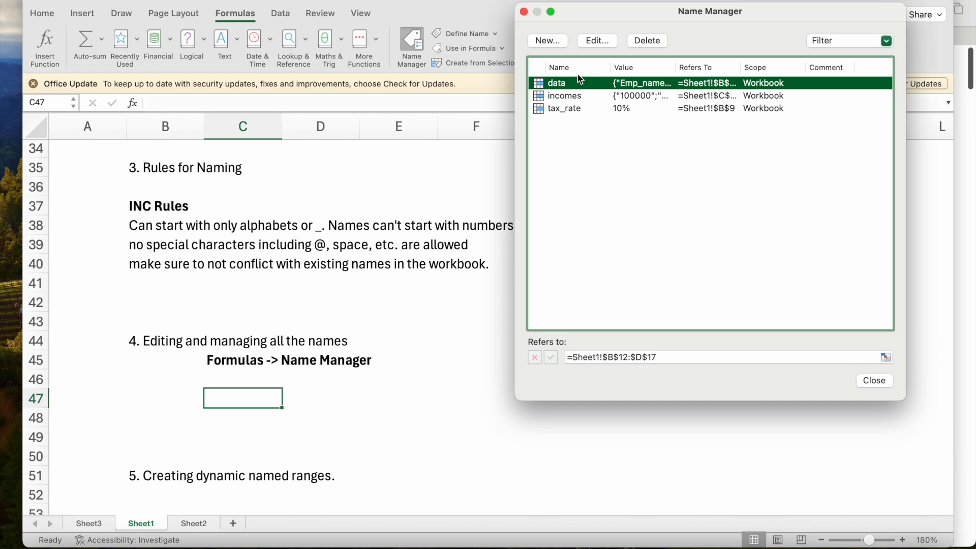
left_click(566, 96)
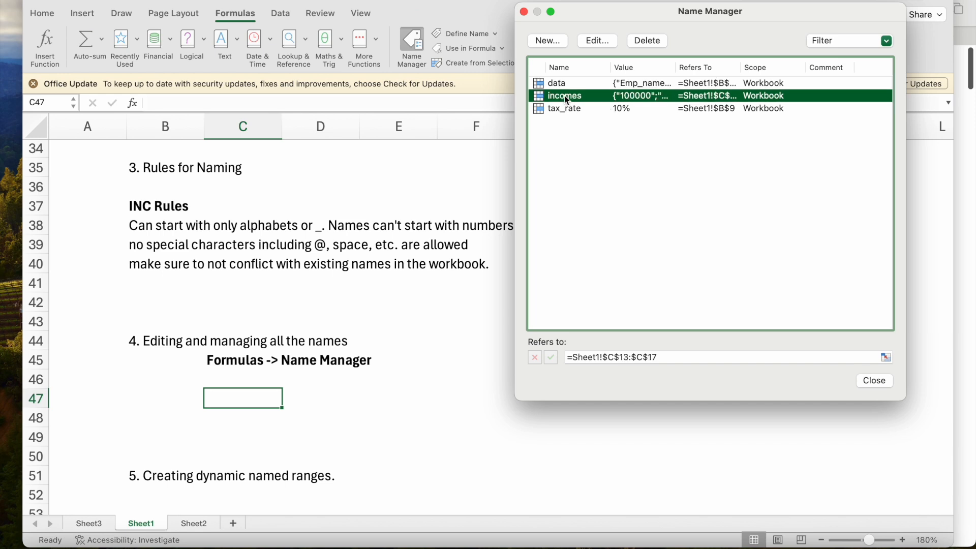
left_click(597, 43)
left_click(469, 113)
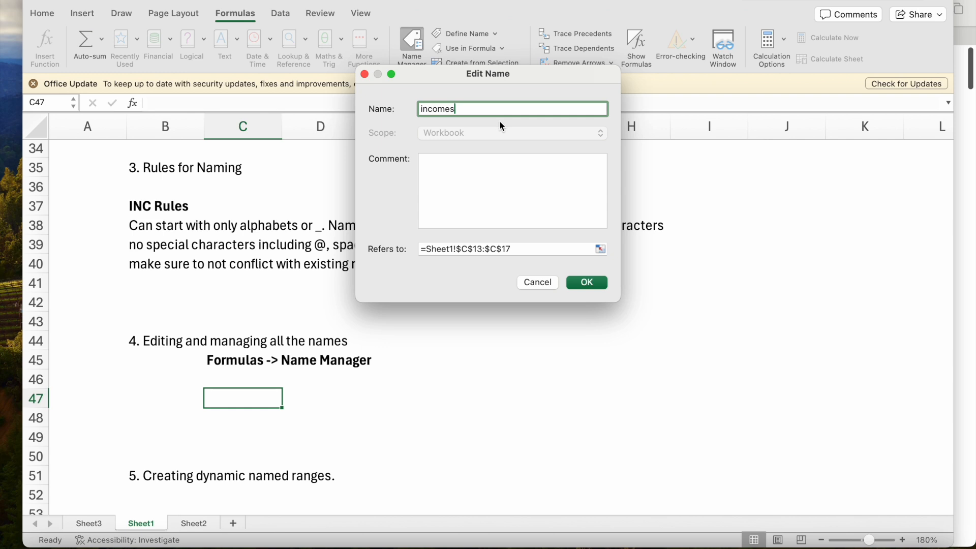
key("BackSpace")
key("BackSpace")
key("BackSpace")
key("BackSpace")
key("BackSpace")
key("BackSpace")
key("BackSpace")
left_click(594, 281)
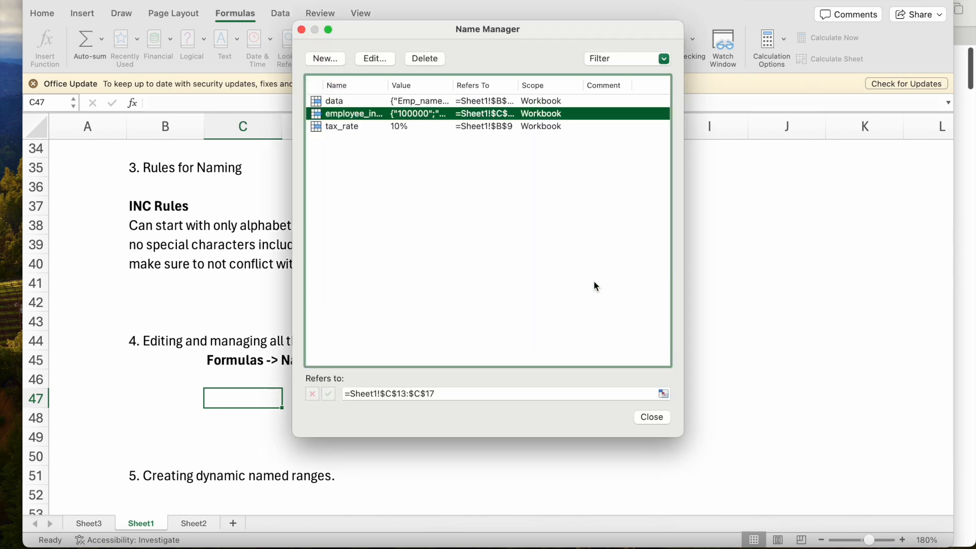
left_click(648, 420)
Select the Income values in C13:C17 to check their name, and review the defined names in the Name Manager
left_click(276, 305)
scroll(276, 305, "up", 10)
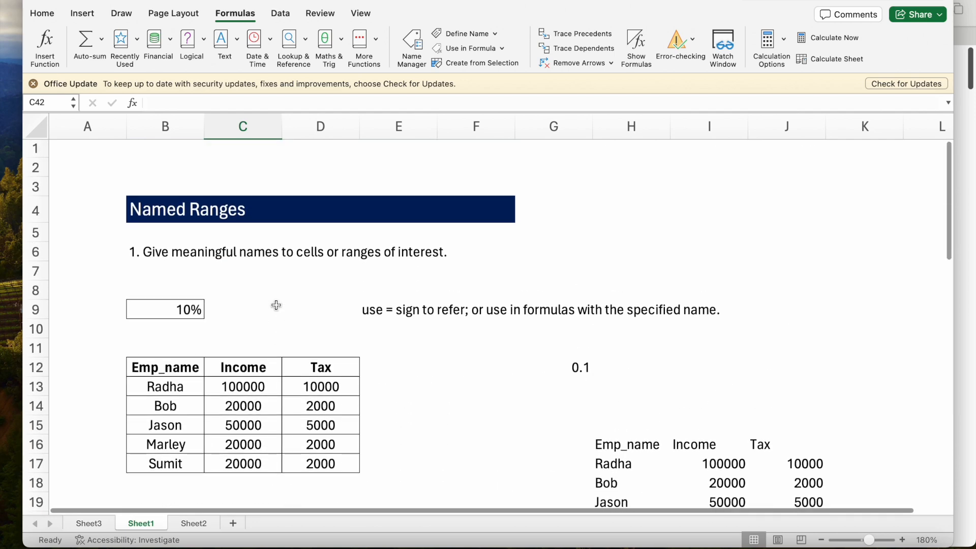
scroll(276, 305, "down", 1)
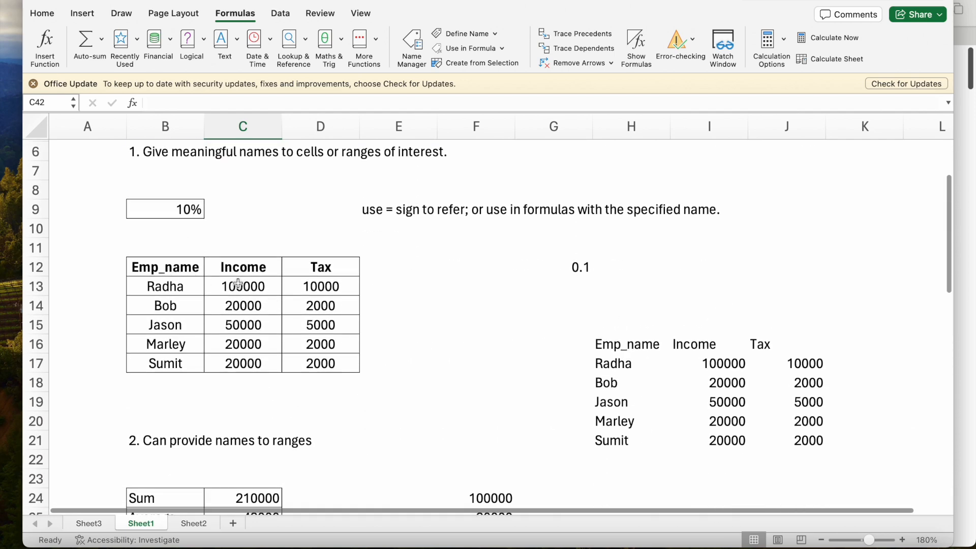
left_click_drag(237, 285, 238, 361)
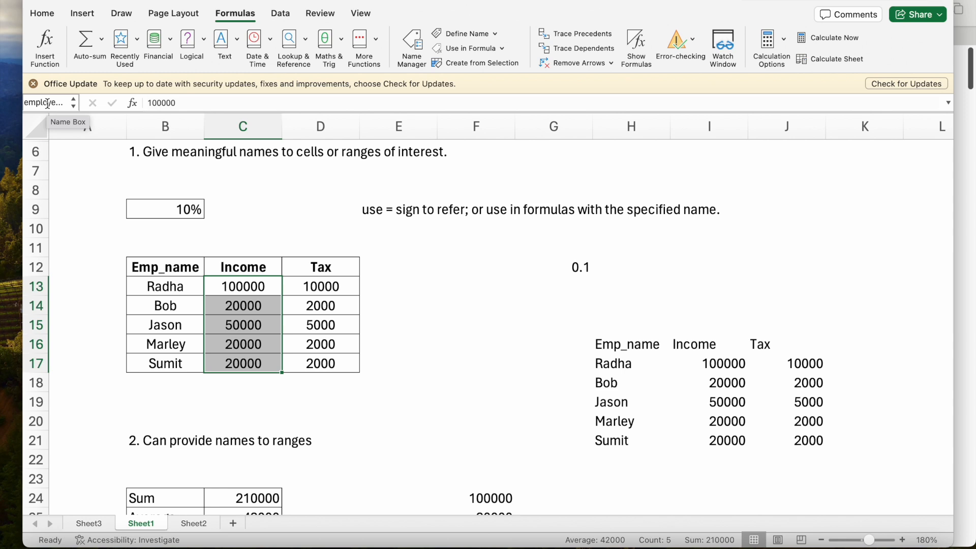
left_click(406, 41)
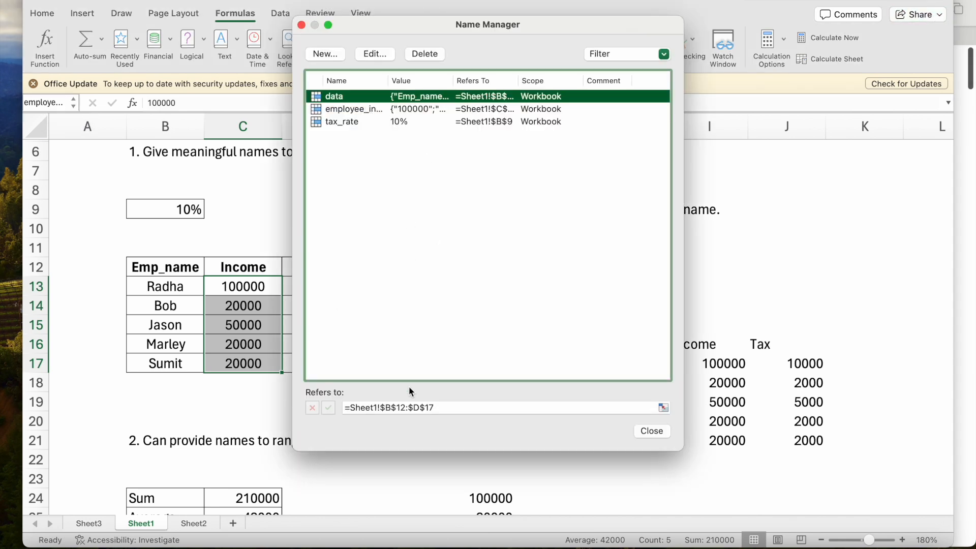
left_click(652, 431)
Examine the formula behind the reproduced table in H17, the usage note in E9, and the naming rules
scroll(483, 373, "down", 5)
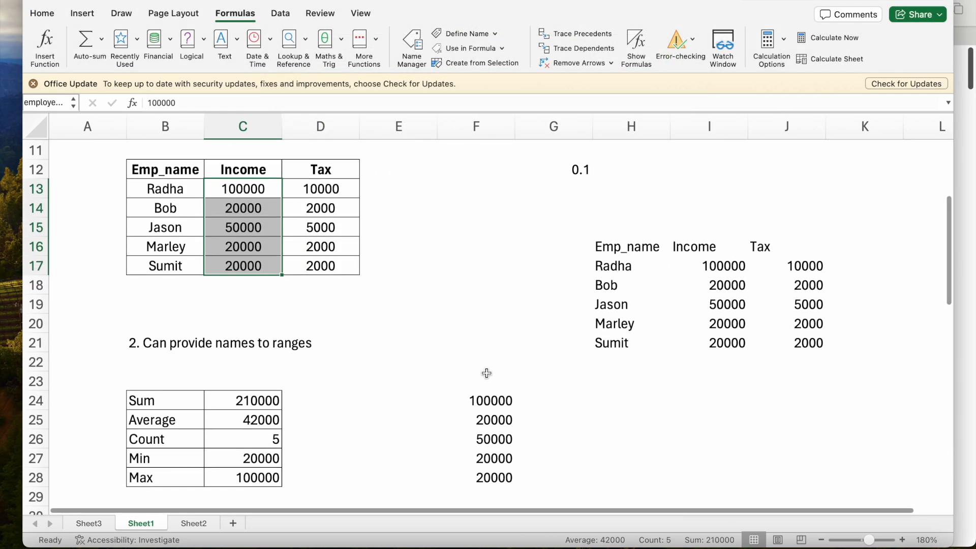
left_click(605, 267)
scroll(435, 209, "up", 4)
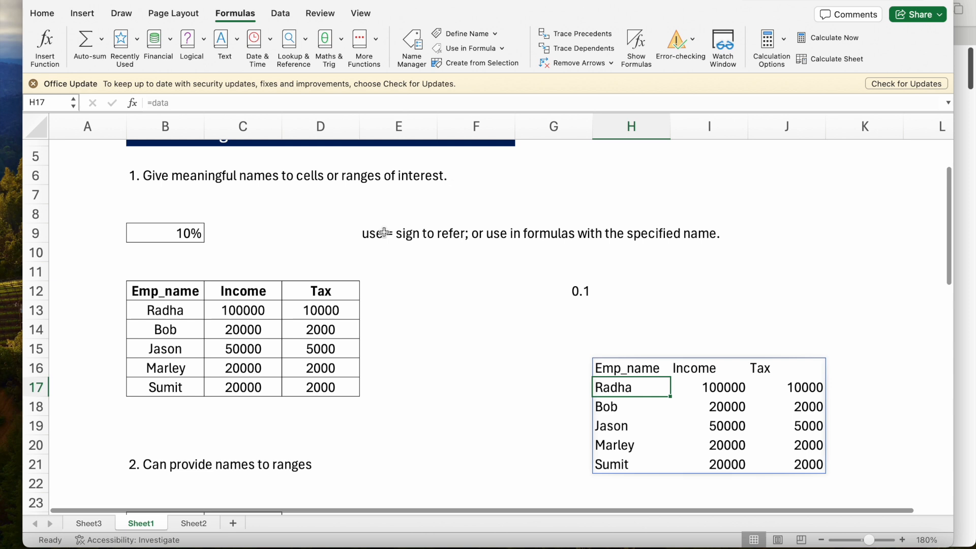
left_click(375, 235)
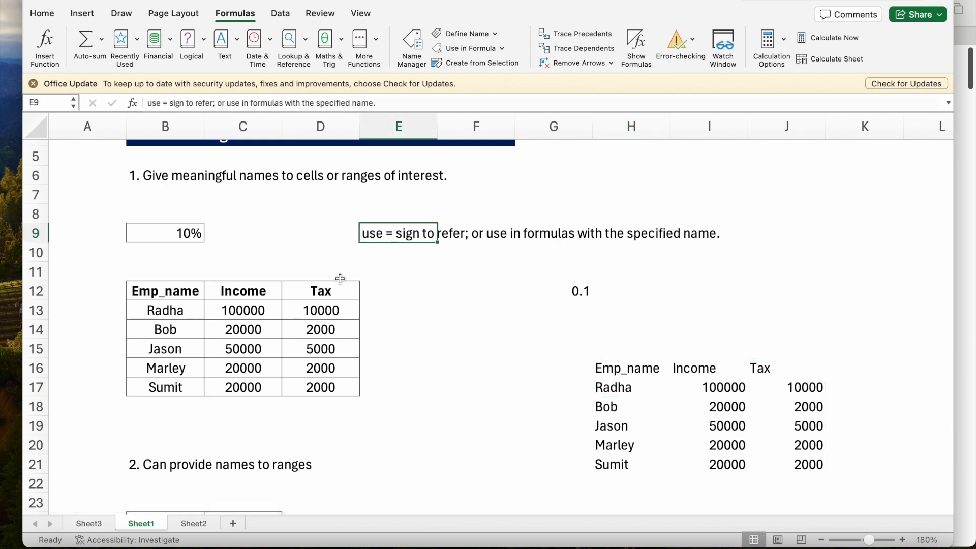
scroll(426, 346, "down", 8)
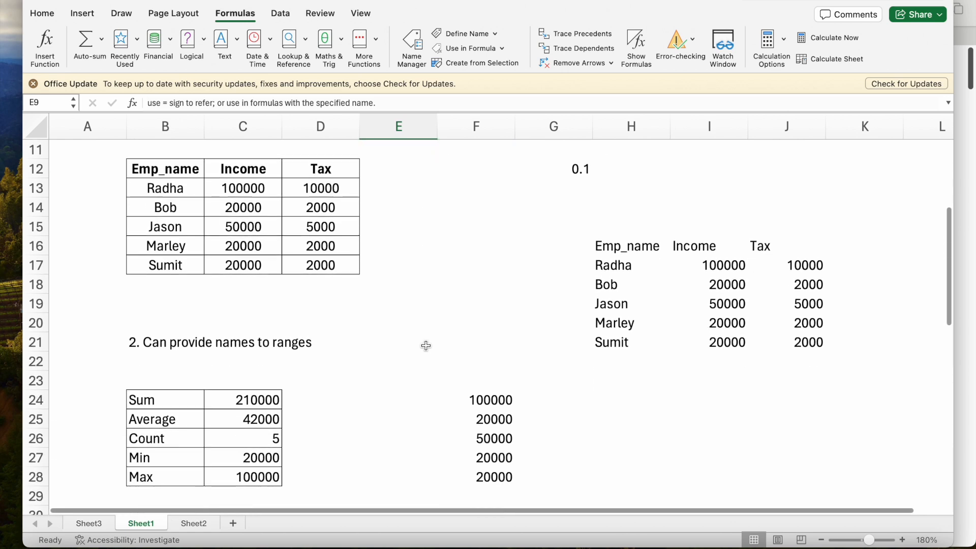
scroll(426, 346, "down", 3)
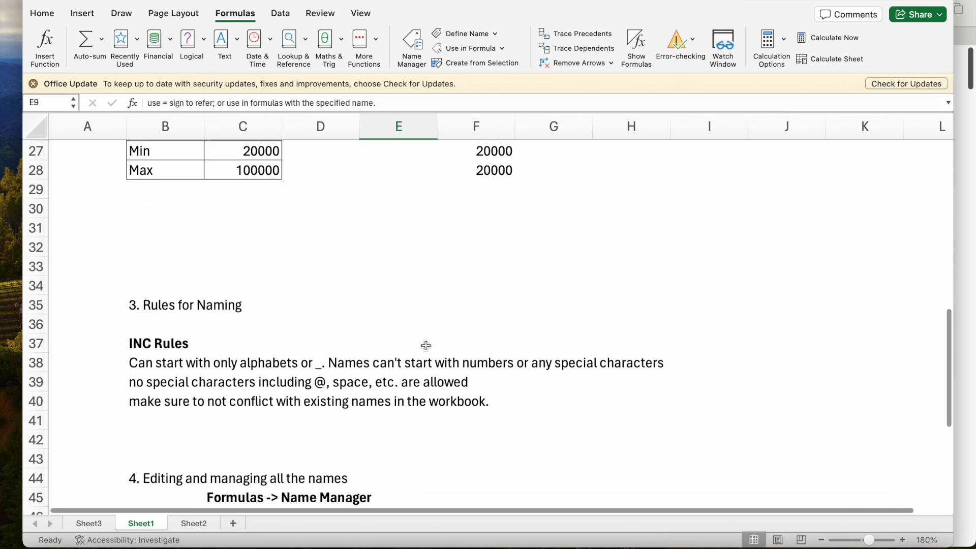